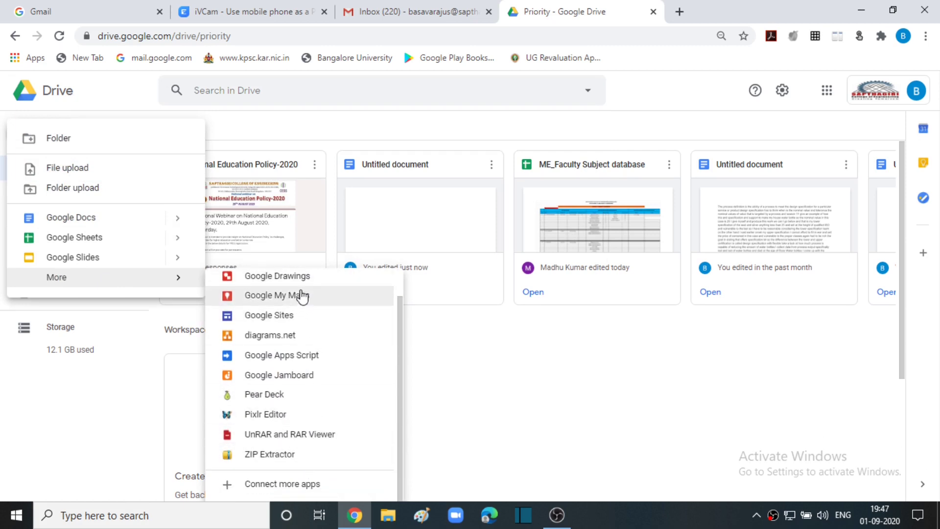
Open the marketplace of connectable apps from Drive's creation options, search it for "flowchart" and look through the results
{"action": "scroll", "coordinate": [316, 441], "scroll_direction": "up", "scroll_amount": 2}
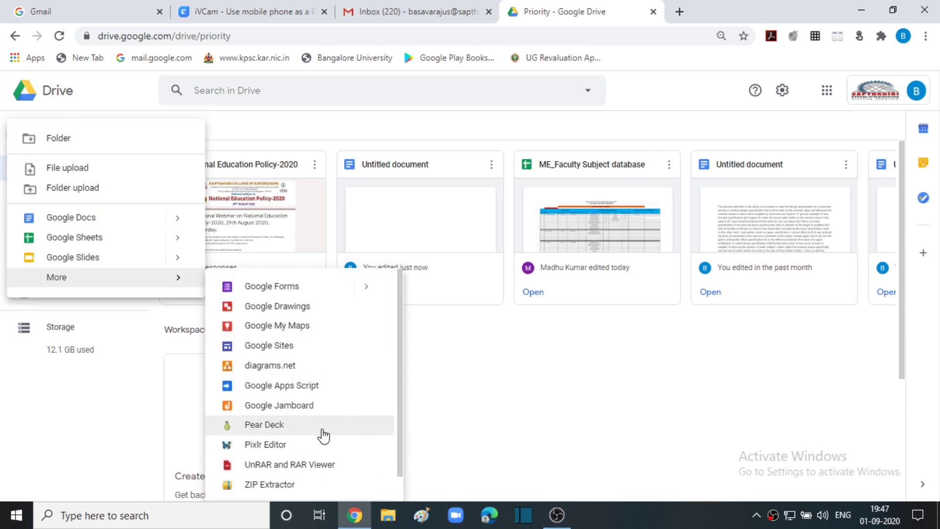
{"action": "scroll", "coordinate": [321, 470], "scroll_direction": "down", "scroll_amount": 2}
{"action": "left_click", "coordinate": [320, 485]}
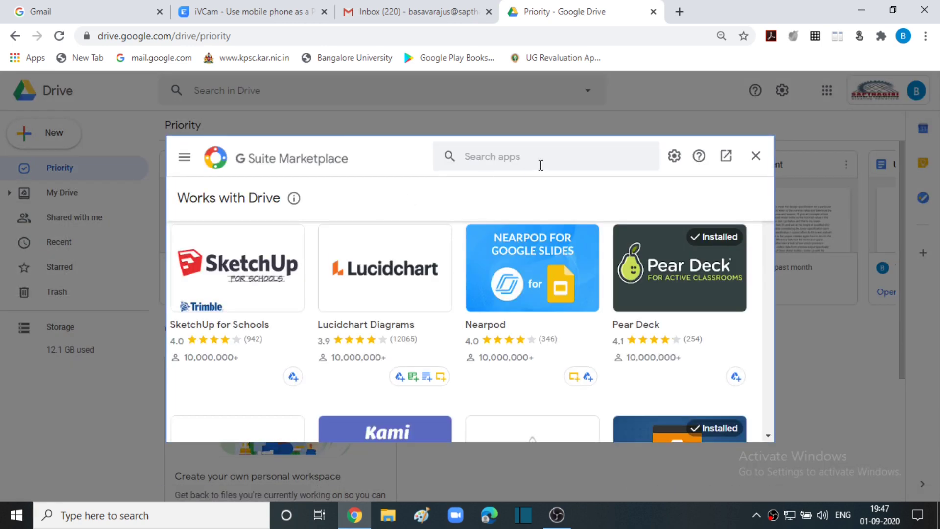
{"action": "left_click", "coordinate": [530, 157]}
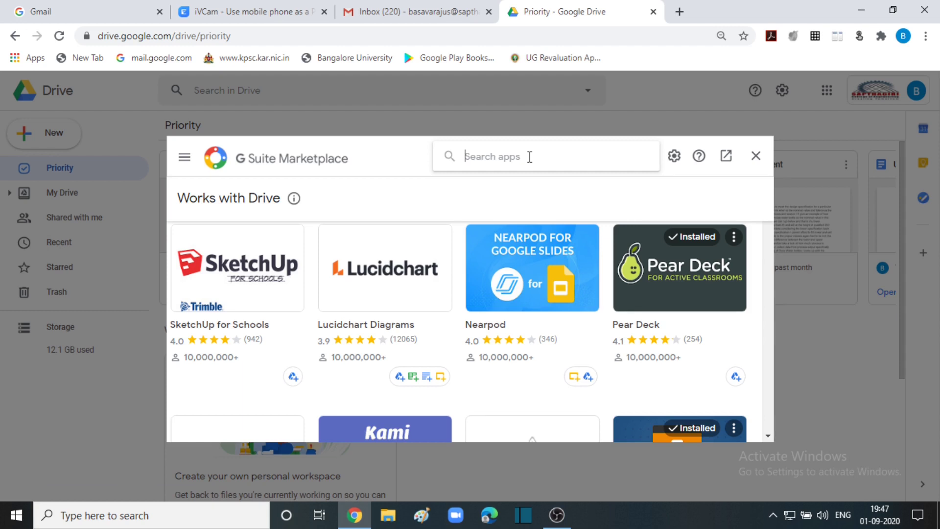
{"action": "type", "text": "flow"}
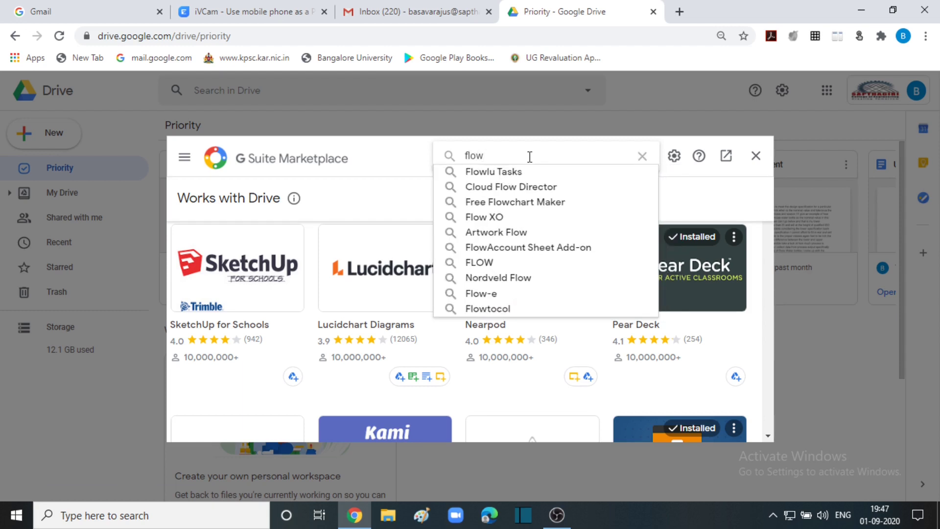
{"action": "type", "text": "chart"}
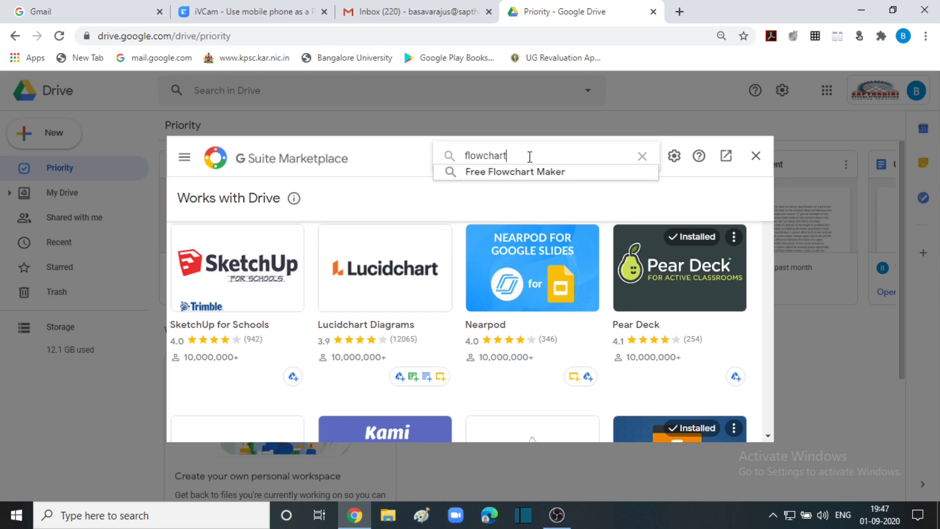
{"action": "key", "text": "Return"}
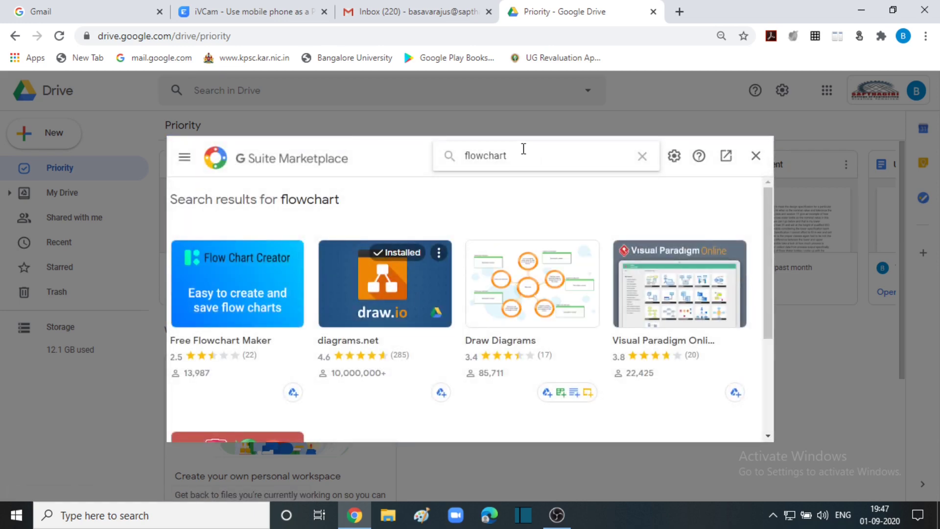
{"action": "scroll", "coordinate": [543, 272], "scroll_direction": "down", "scroll_amount": 3}
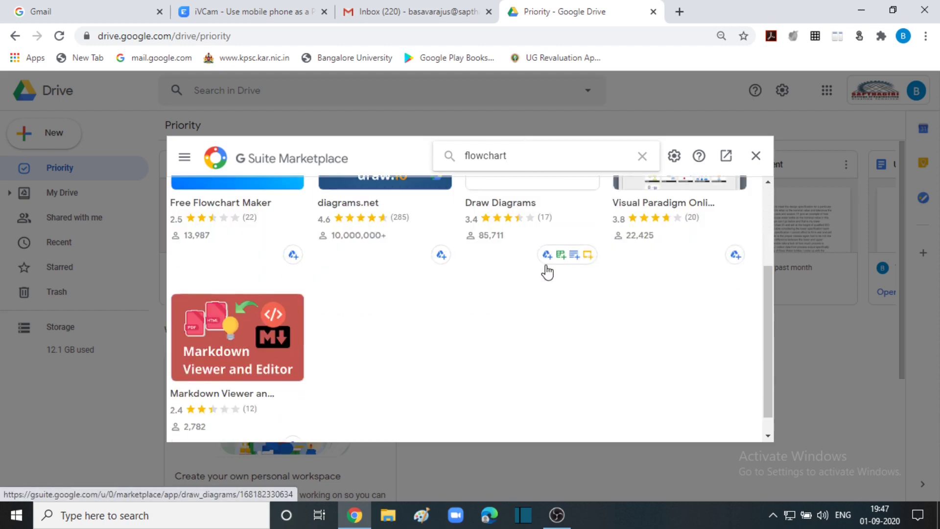
{"action": "scroll", "coordinate": [419, 297], "scroll_direction": "up", "scroll_amount": 3}
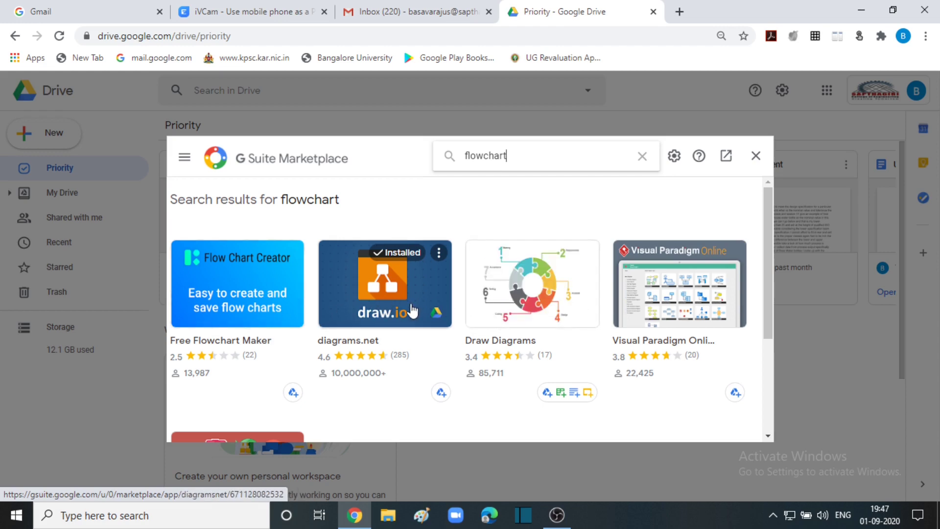
Open the diagrams.net app listing and examine its sample images, overview, reviews and additional information
{"action": "left_click", "coordinate": [382, 294]}
{"action": "scroll", "coordinate": [395, 289], "scroll_direction": "down", "scroll_amount": 3}
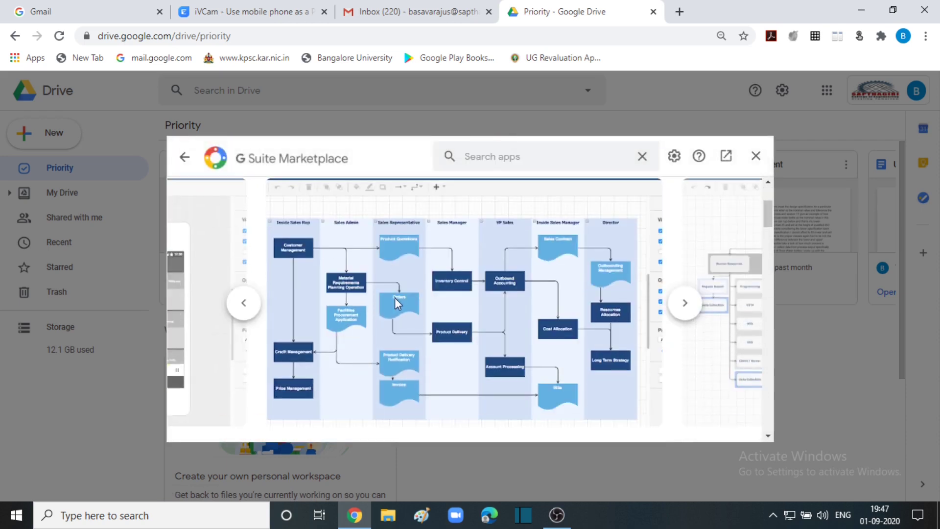
{"action": "scroll", "coordinate": [395, 298], "scroll_direction": "up", "scroll_amount": 3}
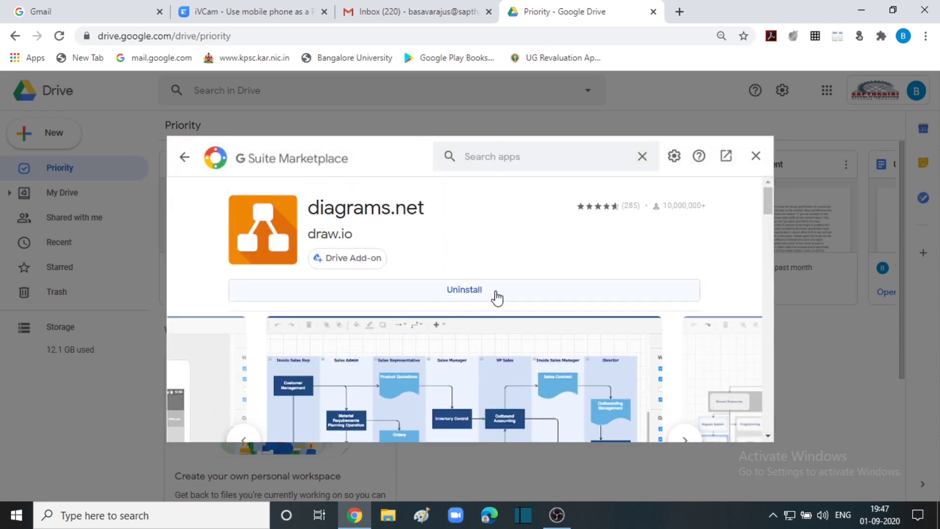
{"action": "scroll", "coordinate": [447, 252], "scroll_direction": "down", "scroll_amount": 4}
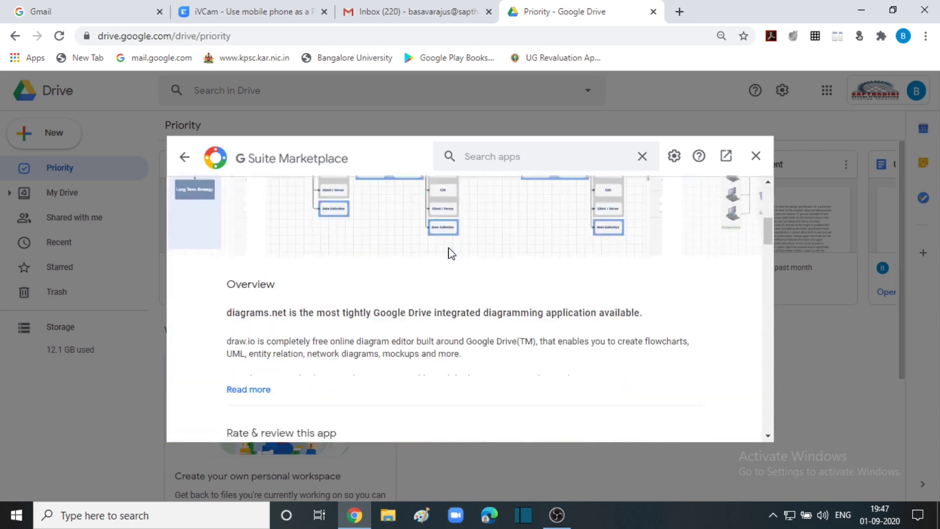
{"action": "scroll", "coordinate": [449, 260], "scroll_direction": "up", "scroll_amount": 3}
{"action": "scroll", "coordinate": [438, 273], "scroll_direction": "down", "scroll_amount": 3}
{"action": "scroll", "coordinate": [402, 273], "scroll_direction": "down", "scroll_amount": 10}
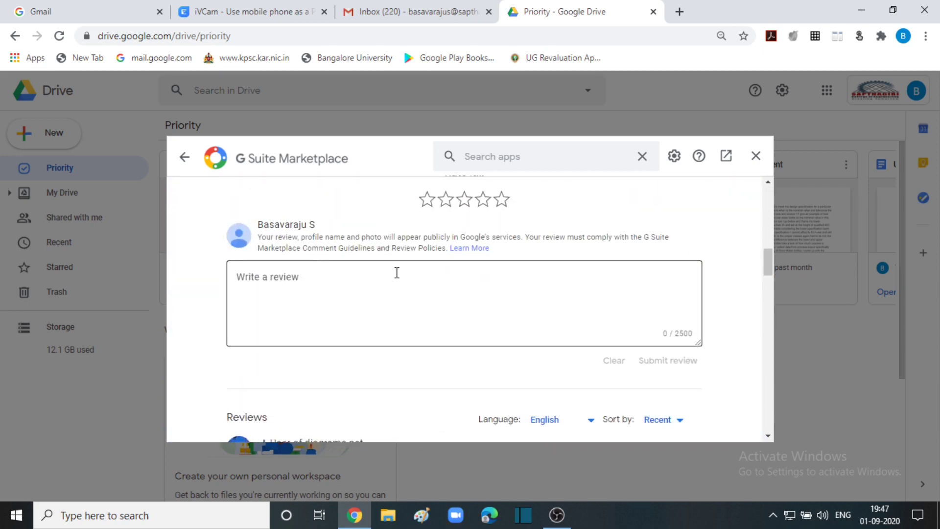
{"action": "scroll", "coordinate": [438, 277], "scroll_direction": "up", "scroll_amount": 10}
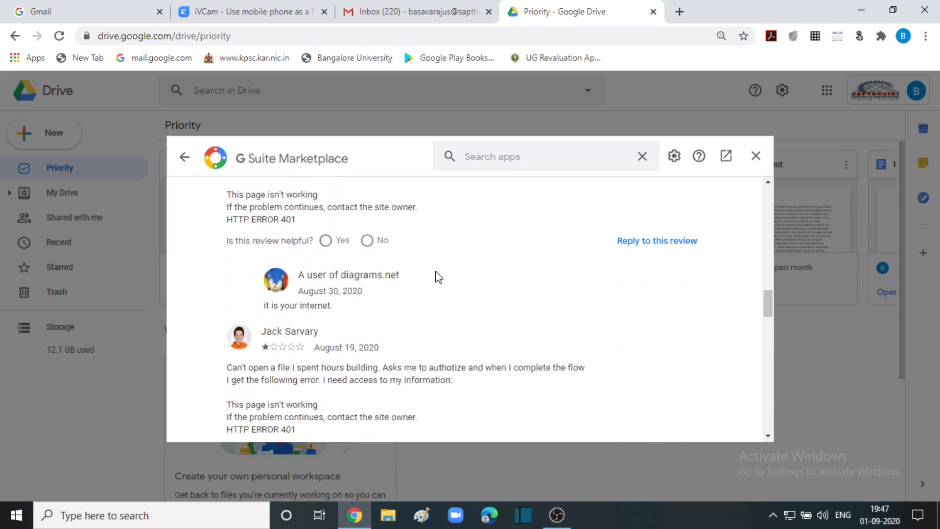
{"action": "scroll", "coordinate": [493, 286], "scroll_direction": "down", "scroll_amount": 12}
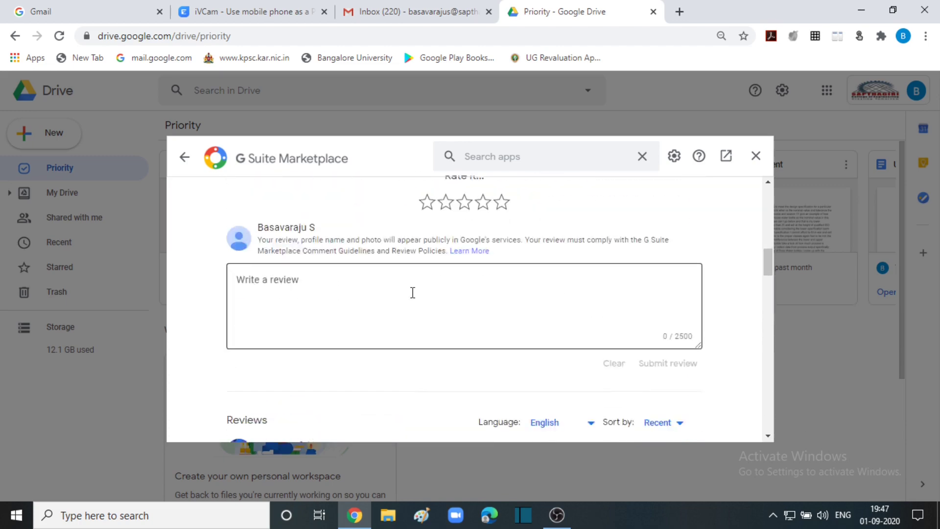
{"action": "scroll", "coordinate": [420, 296], "scroll_direction": "down", "scroll_amount": 10}
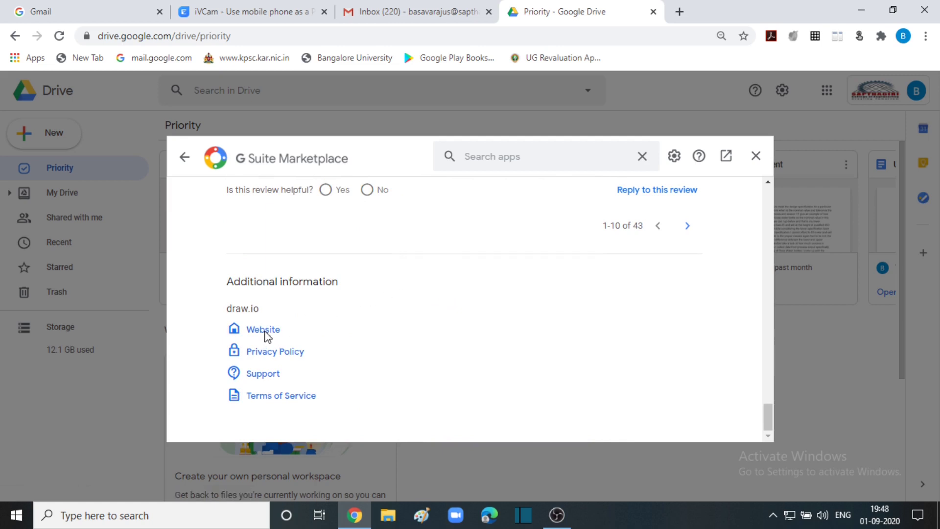
Visit the draw.io website linked in the listing, look over its GitHub wiki, and return to Drive with the marketplace closed
{"action": "left_click", "coordinate": [263, 329]}
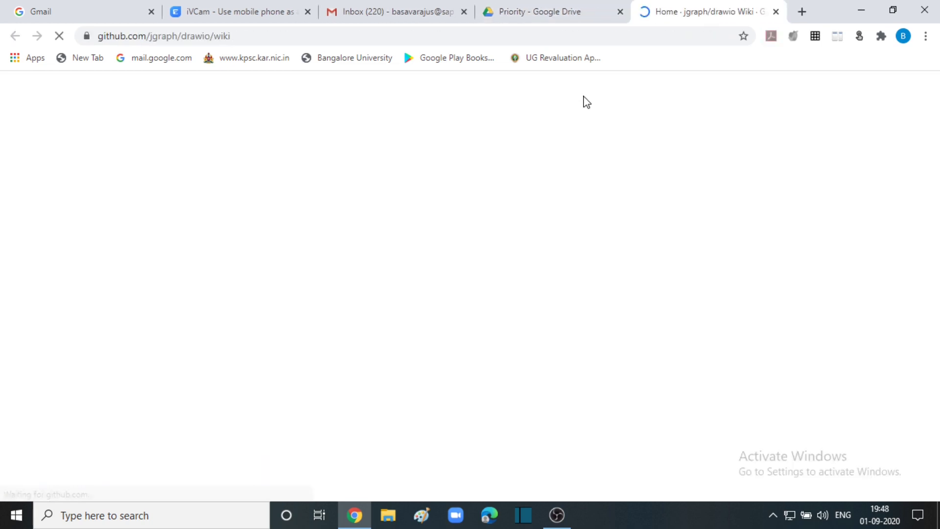
{"action": "scroll", "coordinate": [131, 330], "scroll_direction": "down", "scroll_amount": 3}
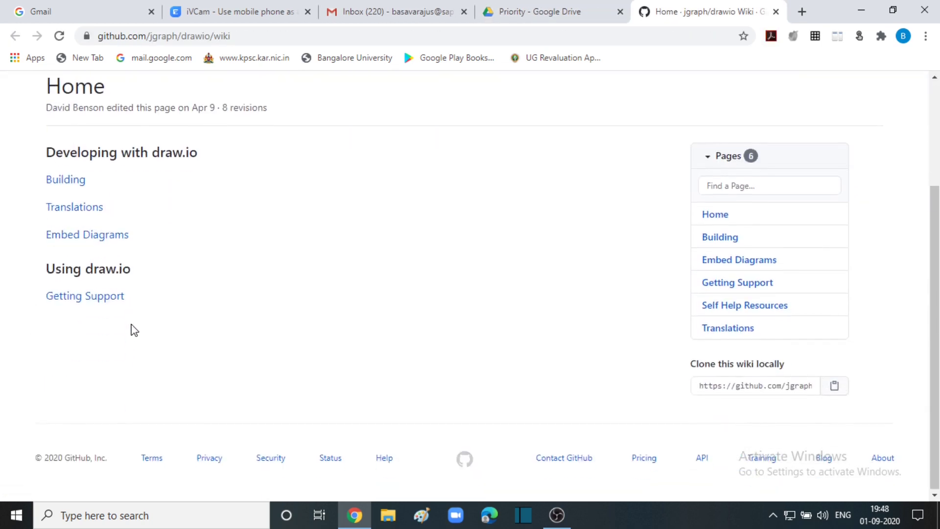
{"action": "scroll", "coordinate": [165, 334], "scroll_direction": "up", "scroll_amount": 3}
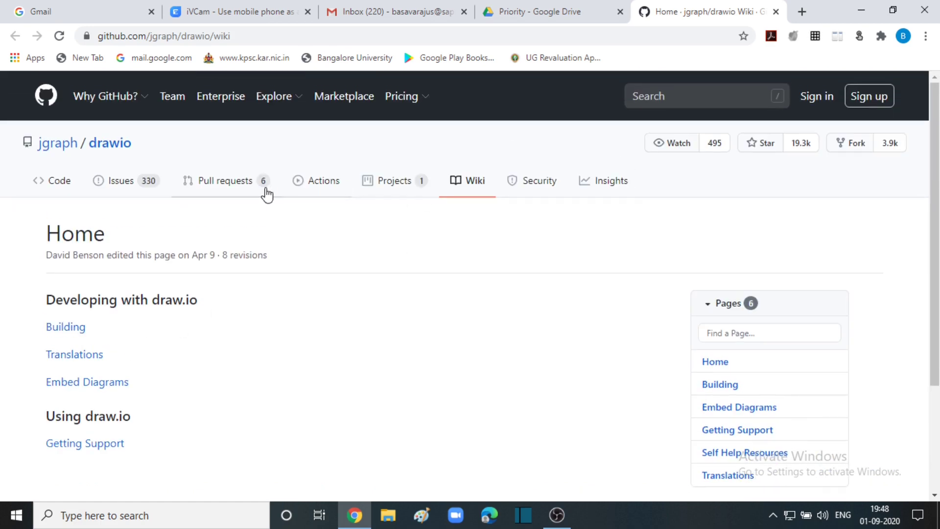
{"action": "mouse_move", "coordinate": [395, 101]}
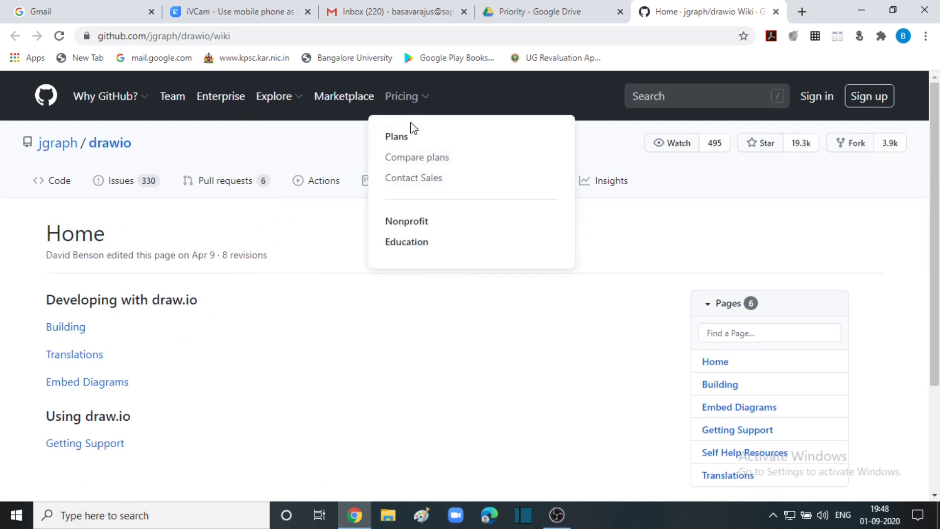
{"action": "left_click", "coordinate": [413, 95]}
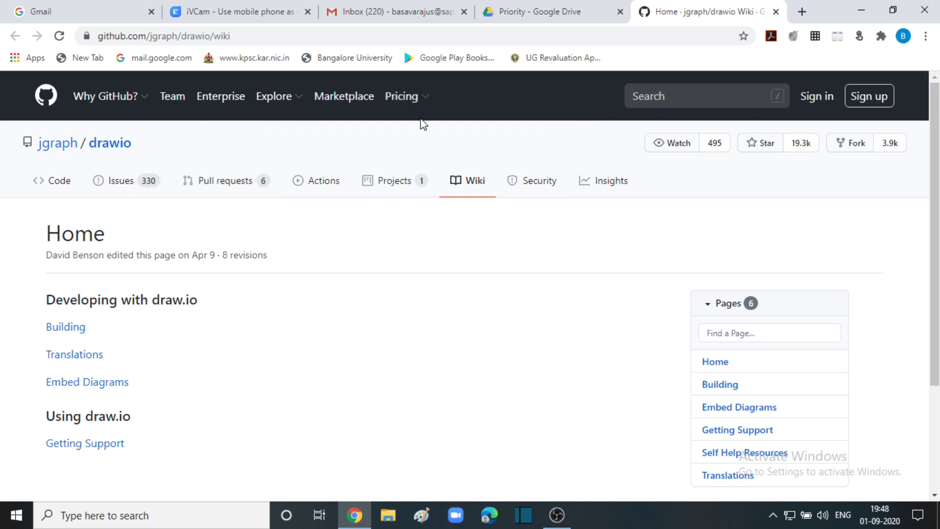
{"action": "left_click", "coordinate": [549, 10]}
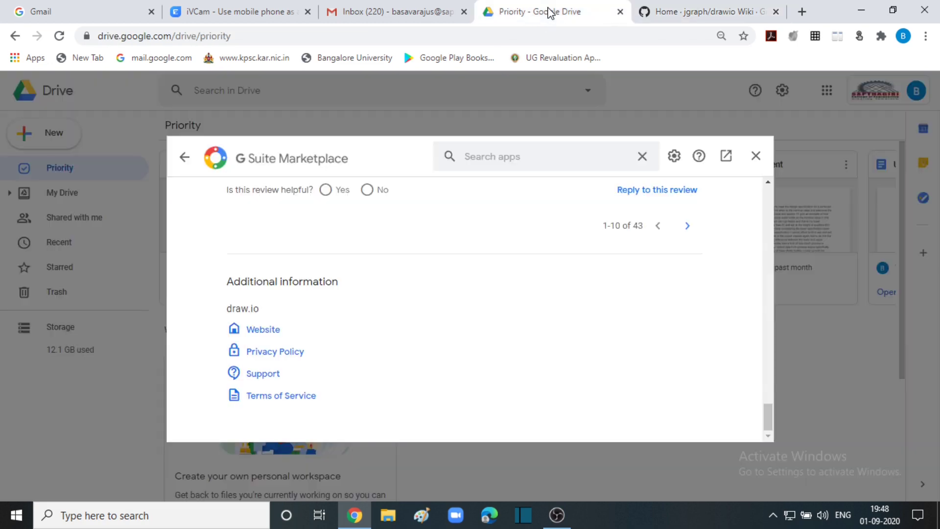
{"action": "left_click", "coordinate": [756, 156]}
Create a new diagrams.net file in Drive from the Blank Diagram template, keeping the default name and XML File (.drawio) format
{"action": "left_click", "coordinate": [45, 137]}
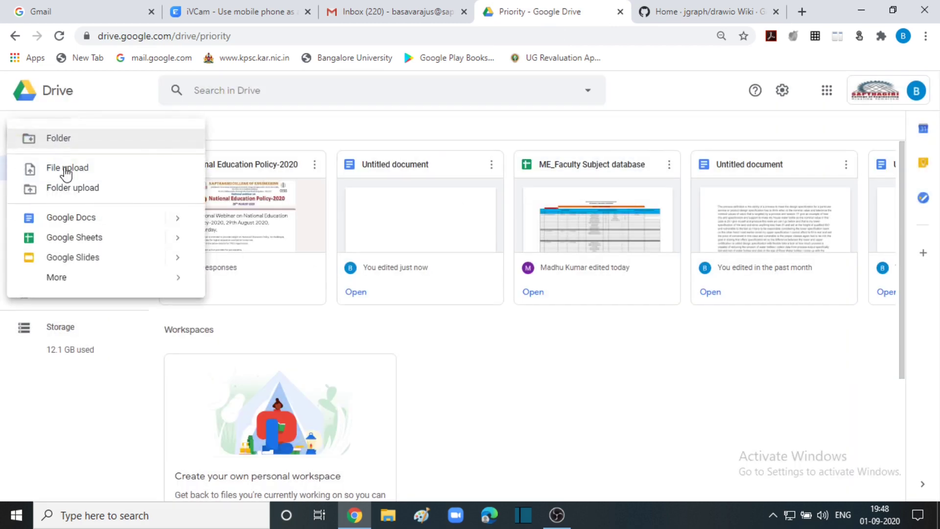
{"action": "mouse_move", "coordinate": [142, 282]}
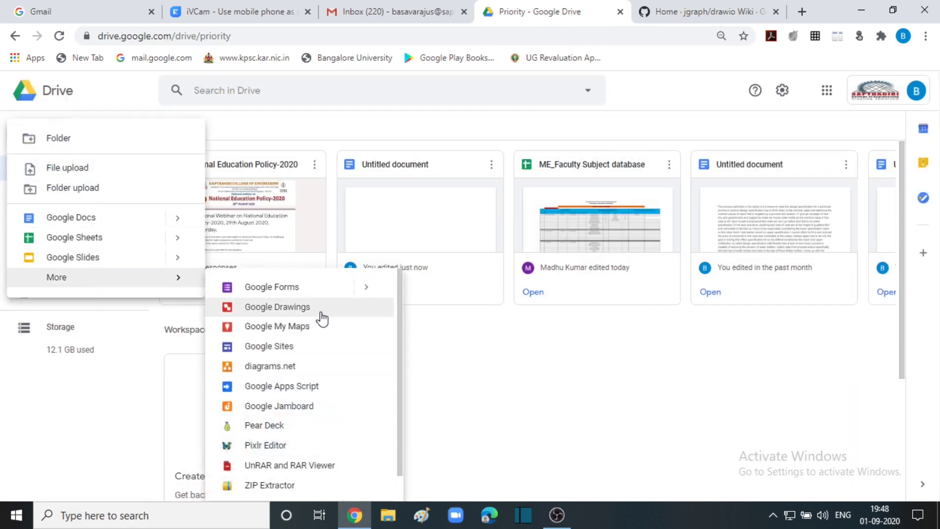
{"action": "left_click", "coordinate": [293, 375]}
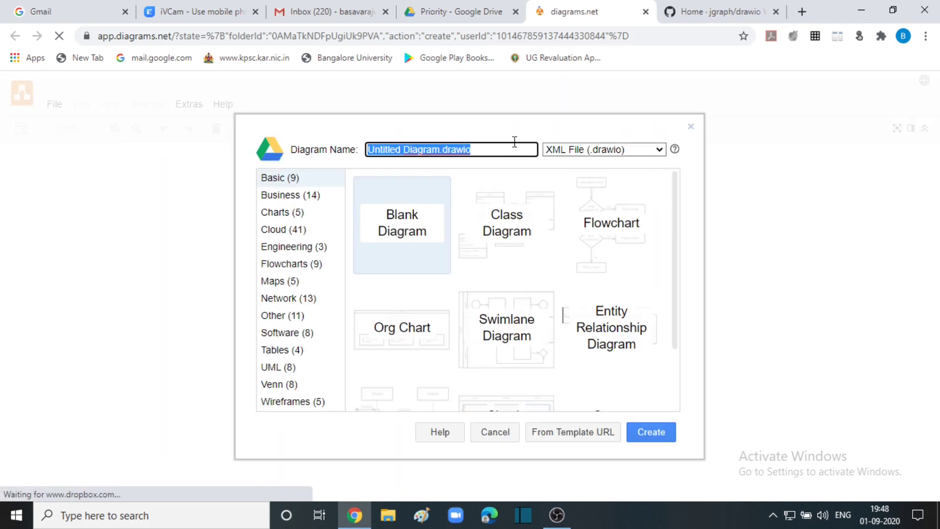
{"action": "left_click", "coordinate": [487, 150]}
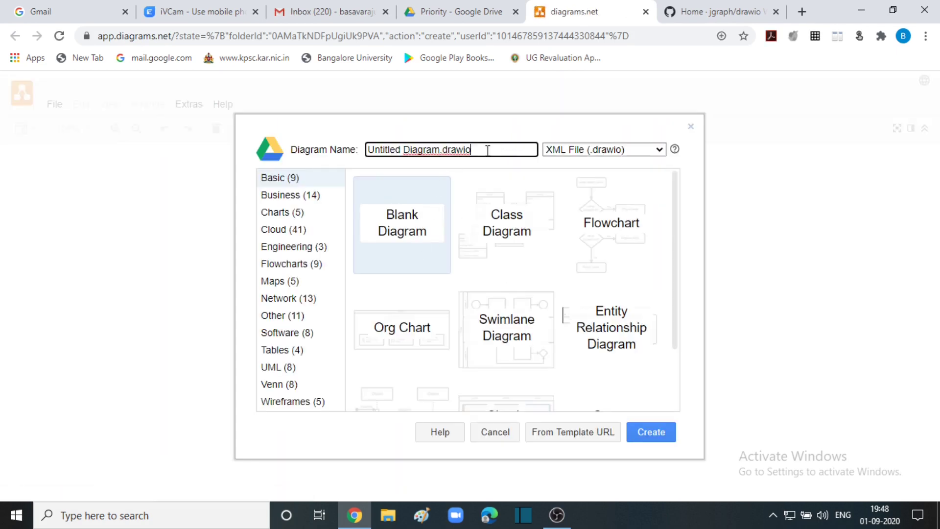
{"action": "left_click", "coordinate": [413, 239]}
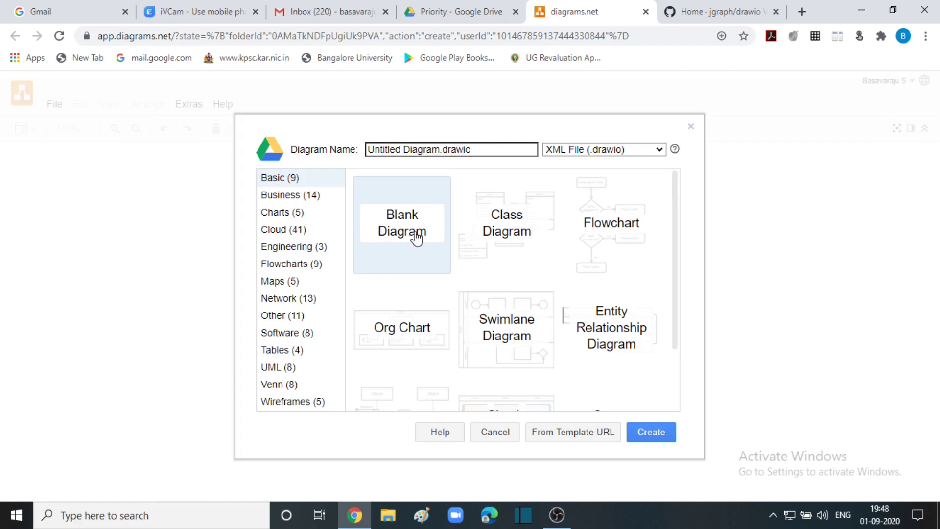
{"action": "left_click", "coordinate": [653, 432]}
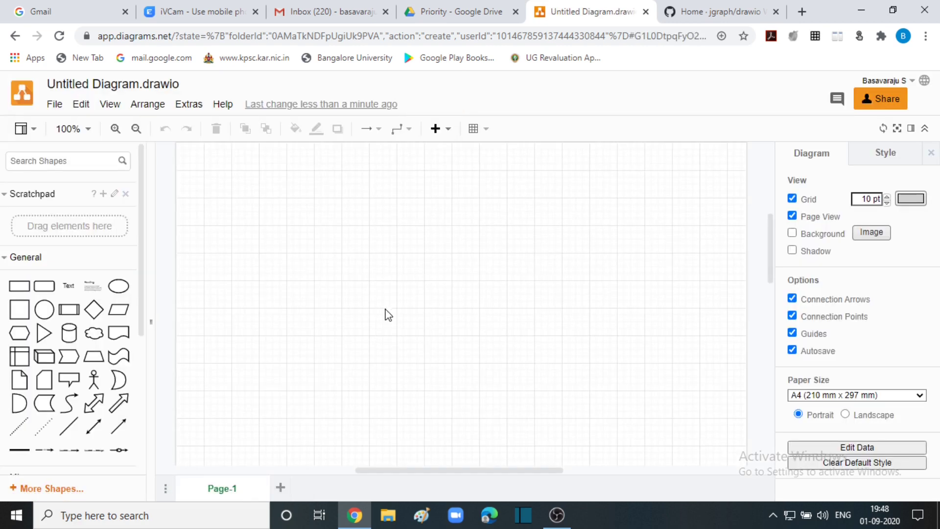
Look over the blank page at 70% zoom and preview the basic shapes in the General library
{"action": "scroll", "coordinate": [468, 299], "scroll_direction": "down", "scroll_amount": 1}
{"action": "scroll", "coordinate": [461, 300], "scroll_direction": "up", "scroll_amount": 6}
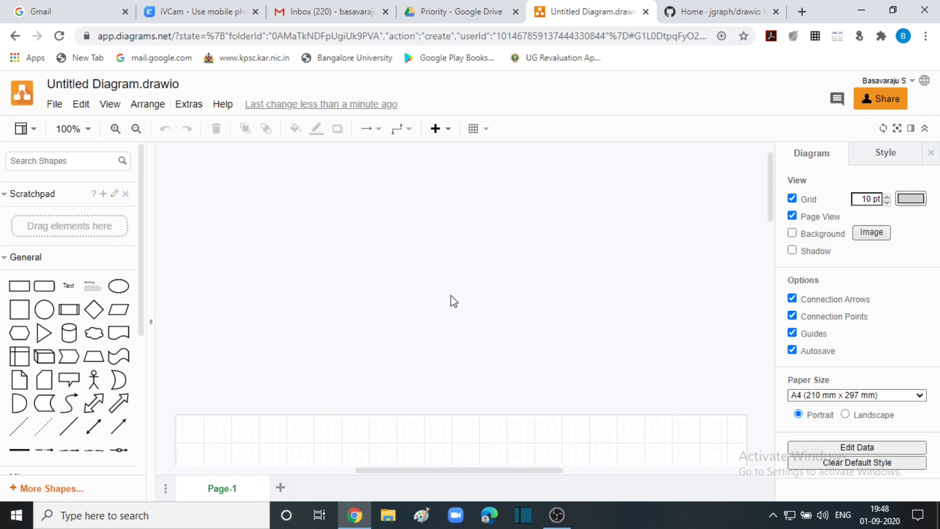
{"action": "scroll", "coordinate": [449, 291], "scroll_direction": "down", "scroll_amount": 2, "text": "ctrl"}
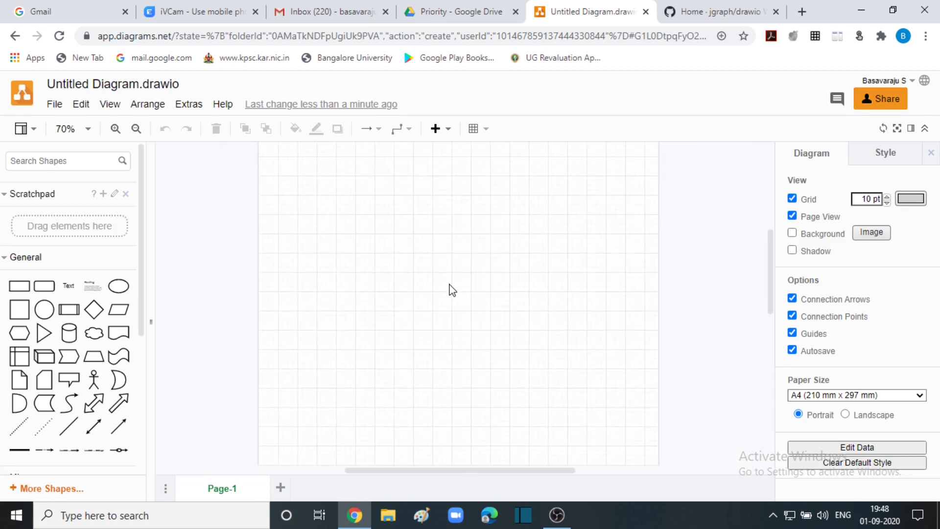
{"action": "scroll", "coordinate": [447, 290], "scroll_direction": "up", "scroll_amount": 6}
{"action": "scroll", "coordinate": [439, 284], "scroll_direction": "down", "scroll_amount": 6}
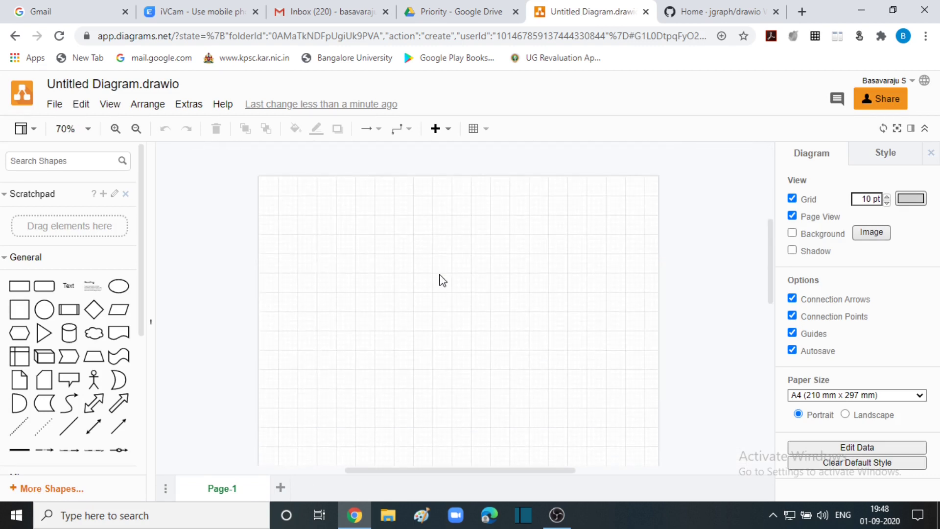
{"action": "scroll", "coordinate": [400, 264], "scroll_direction": "down", "scroll_amount": 3}
{"action": "scroll", "coordinate": [399, 263], "scroll_direction": "up", "scroll_amount": 3}
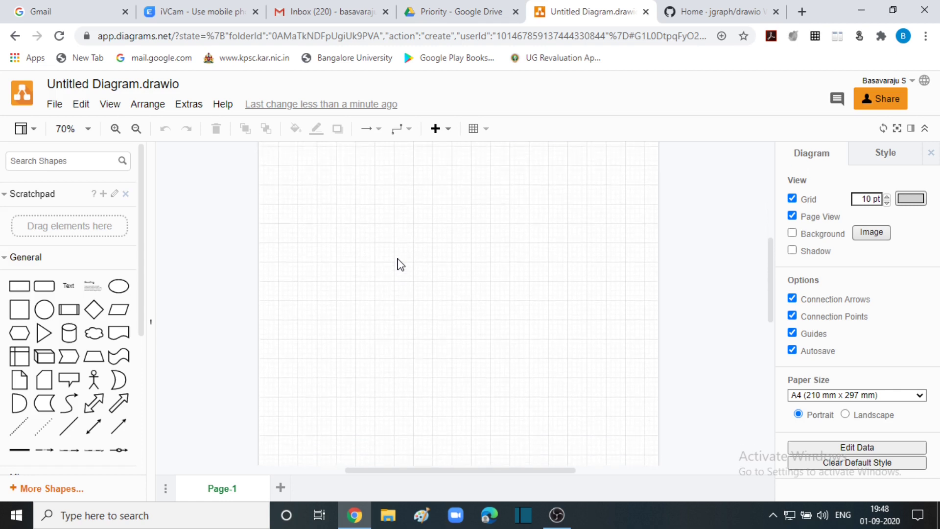
{"action": "scroll", "coordinate": [400, 262], "scroll_direction": "down", "scroll_amount": 1}
{"action": "scroll", "coordinate": [400, 262], "scroll_direction": "down", "scroll_amount": 1}
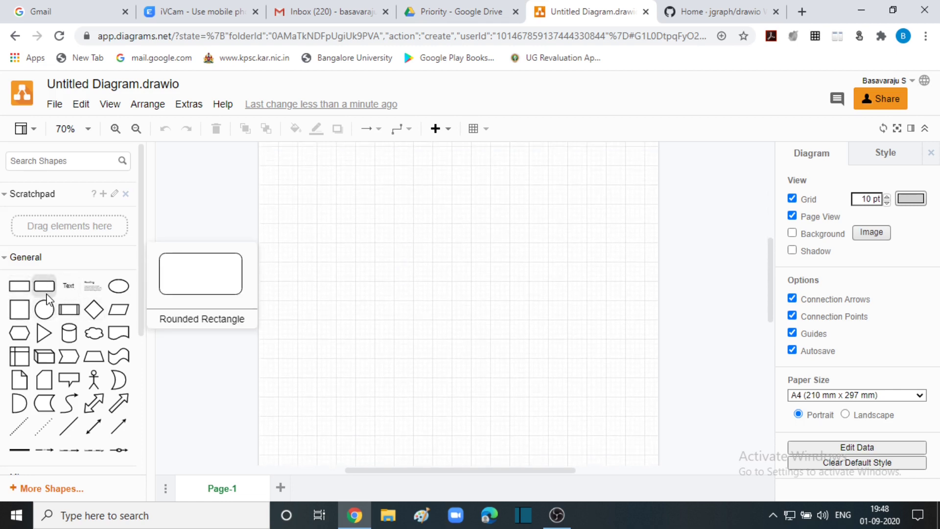
{"action": "mouse_move", "coordinate": [28, 288]}
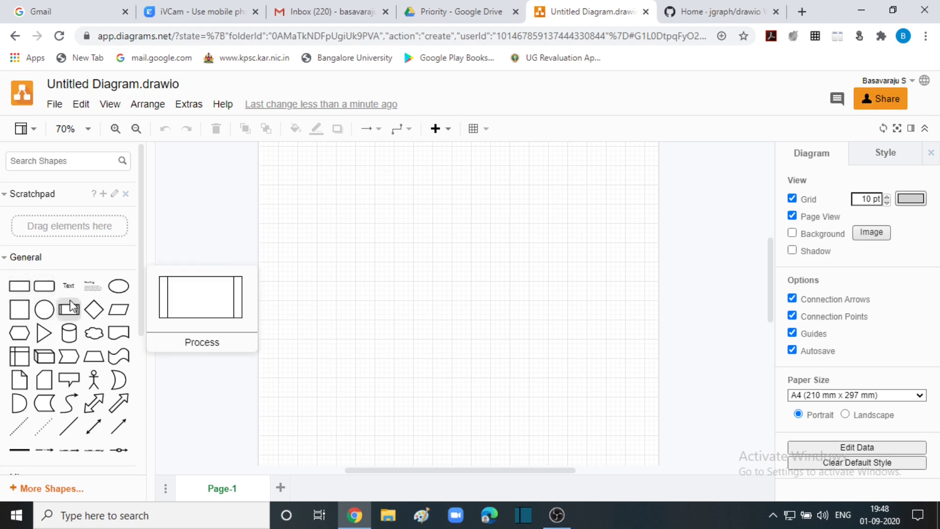
{"action": "mouse_move", "coordinate": [18, 311]}
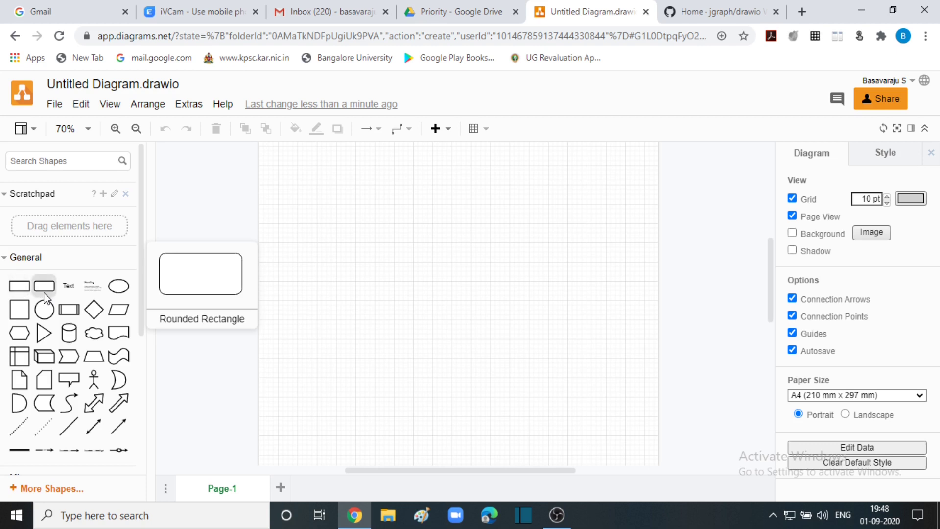
{"action": "mouse_move", "coordinate": [36, 343]}
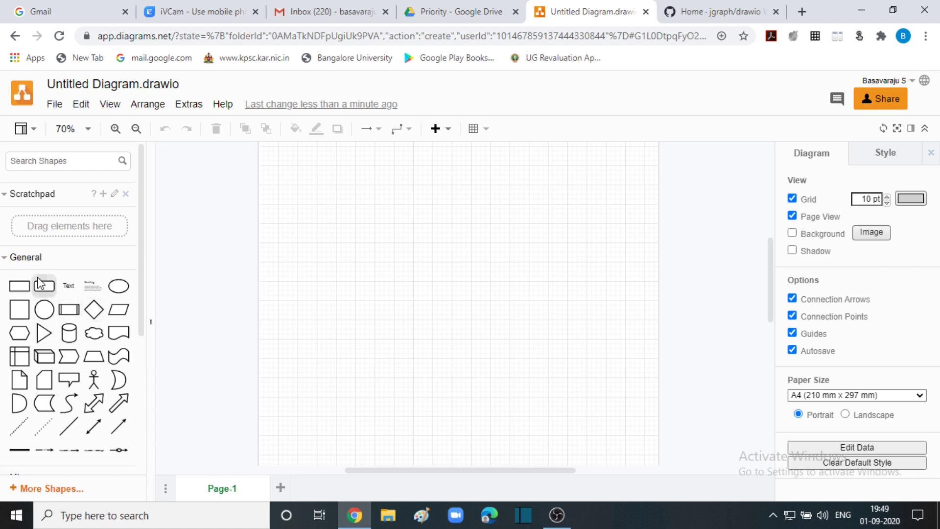
Insert two gear images, a rounded label shape with a gear, and a gear icon shape from the Misc library
{"action": "left_click", "coordinate": [10, 257]}
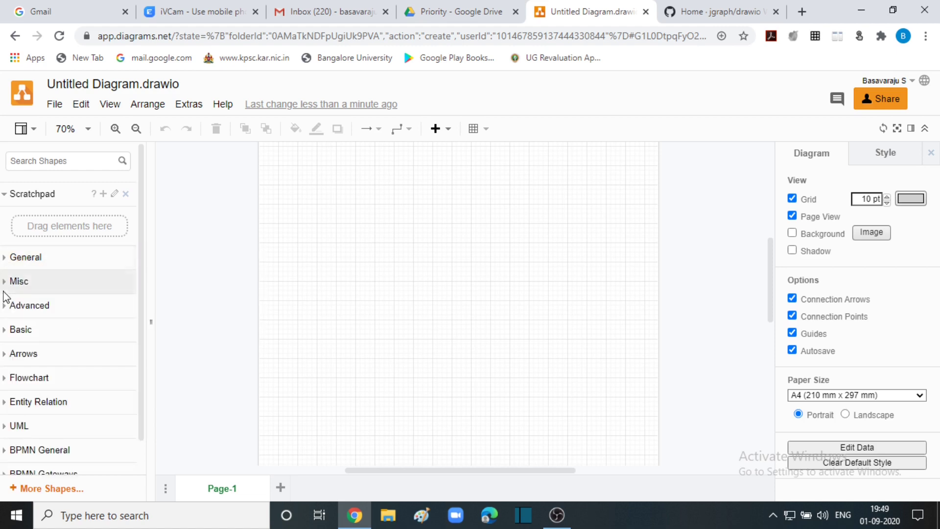
{"action": "left_click", "coordinate": [9, 288]}
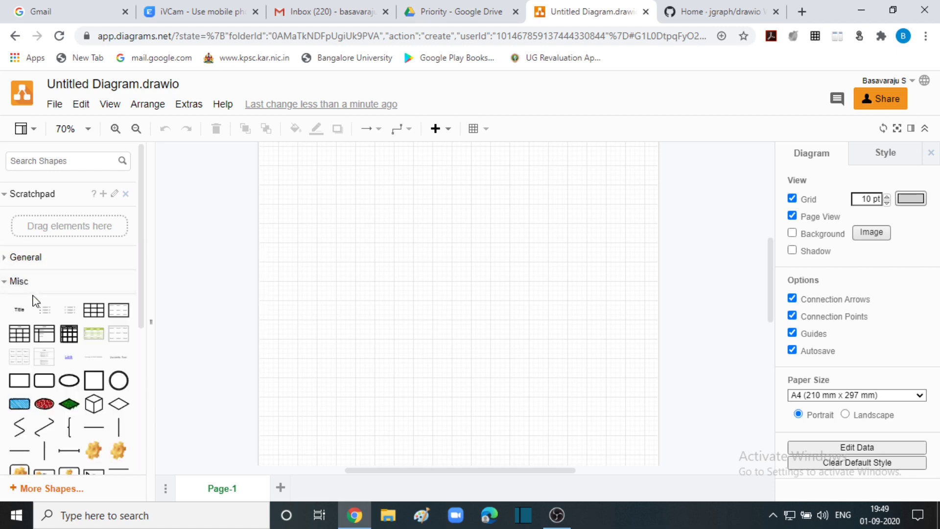
{"action": "scroll", "coordinate": [54, 343], "scroll_direction": "down", "scroll_amount": 3}
{"action": "left_click", "coordinate": [94, 314]}
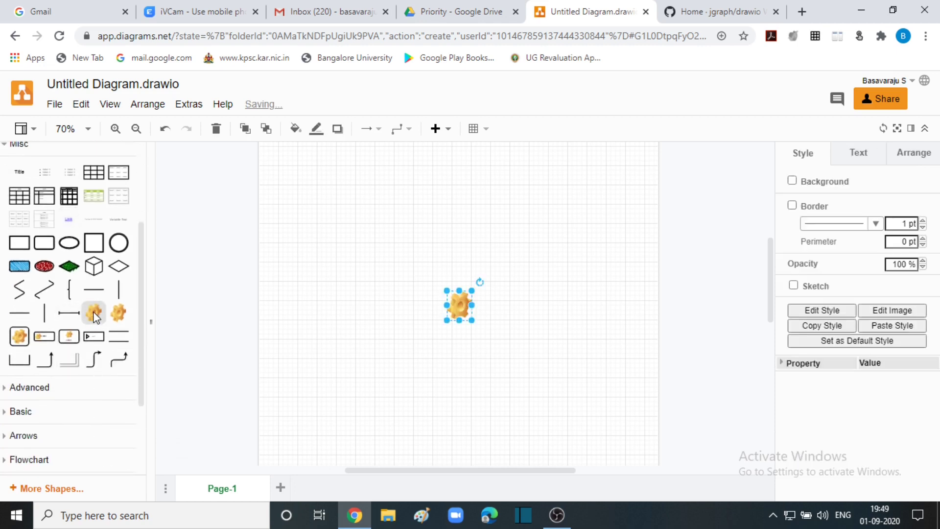
{"action": "left_click", "coordinate": [119, 313]}
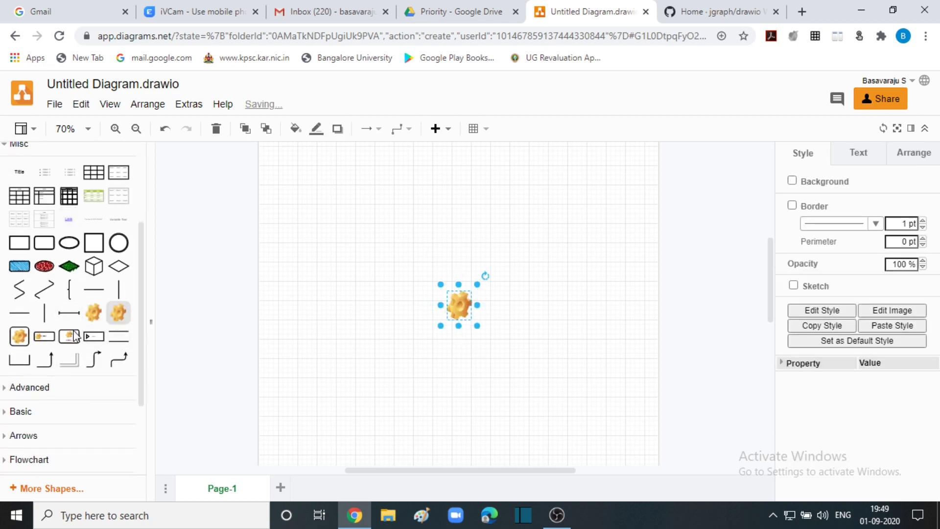
{"action": "left_click", "coordinate": [45, 339]}
{"action": "left_click", "coordinate": [21, 338]}
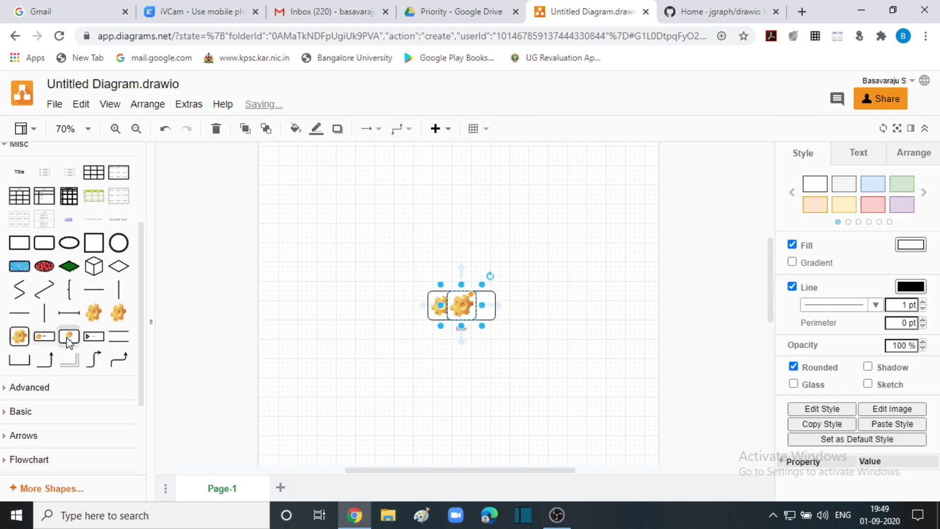
Delete the icon shape and the label shape, and move the overlapping gear image to the right of the other gear
{"action": "scroll", "coordinate": [69, 338], "scroll_direction": "up", "scroll_amount": 1}
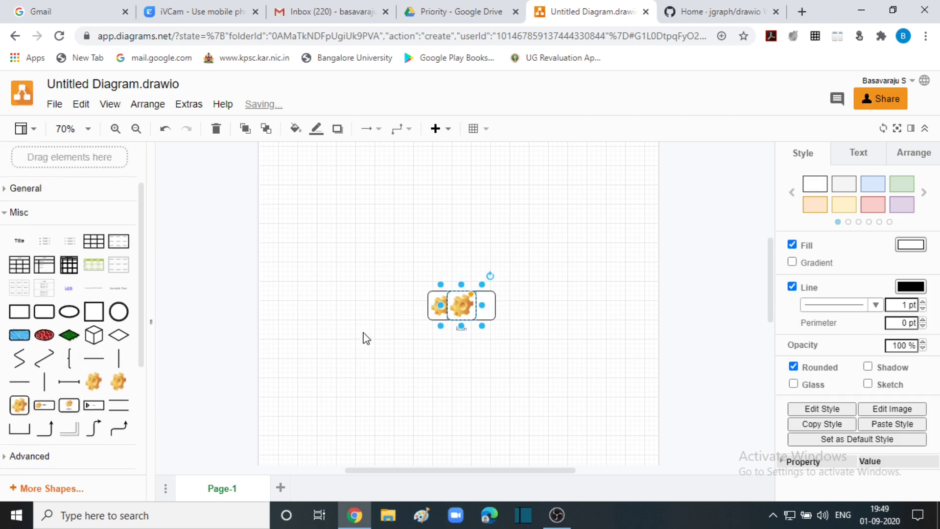
{"action": "key", "text": "Delete"}
{"action": "left_click", "coordinate": [469, 307]}
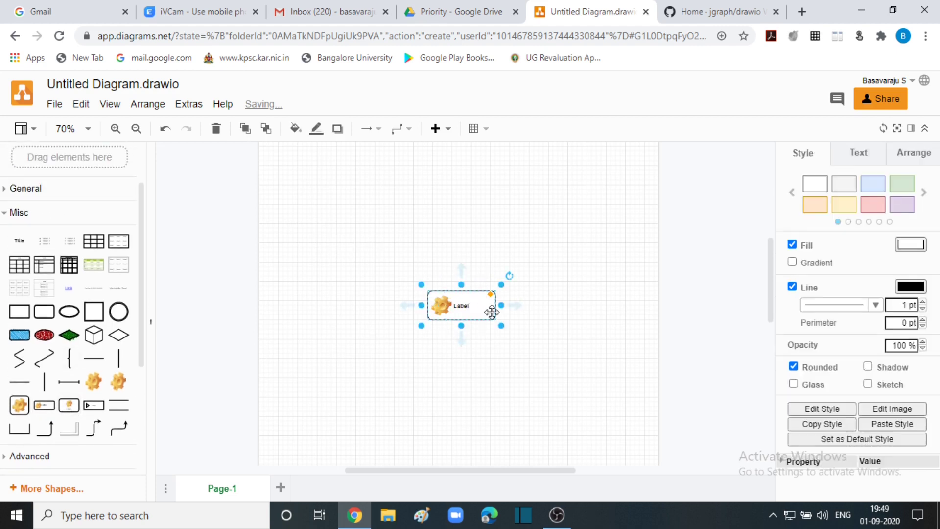
{"action": "key", "text": "Delete"}
{"action": "left_click_drag", "start_coordinate": [466, 306], "coordinate": [531, 315]}
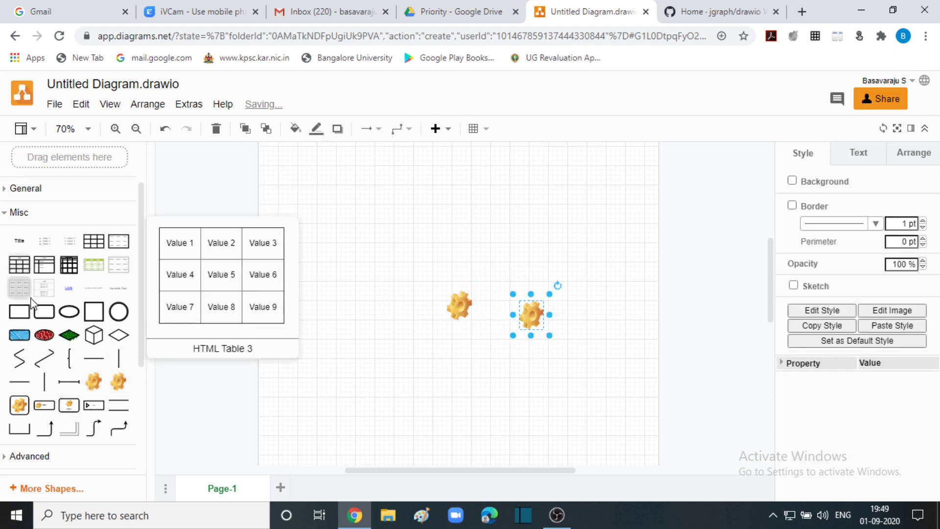
Insert two titled 3-by-3 tables from the Misc library, one over the centre gear and one beside the right gear
{"action": "scroll", "coordinate": [21, 338], "scroll_direction": "up", "scroll_amount": 1}
{"action": "left_click", "coordinate": [21, 338]}
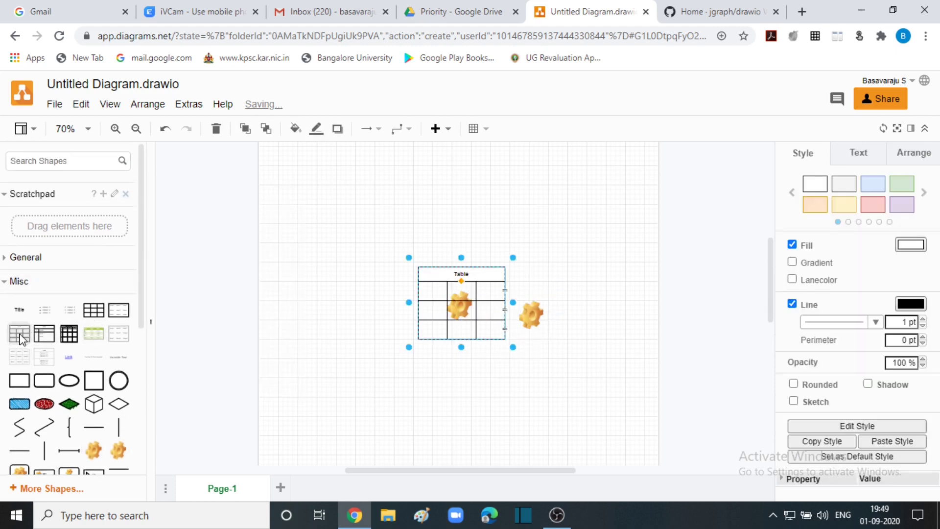
{"action": "left_click_drag", "start_coordinate": [21, 338], "coordinate": [550, 299]}
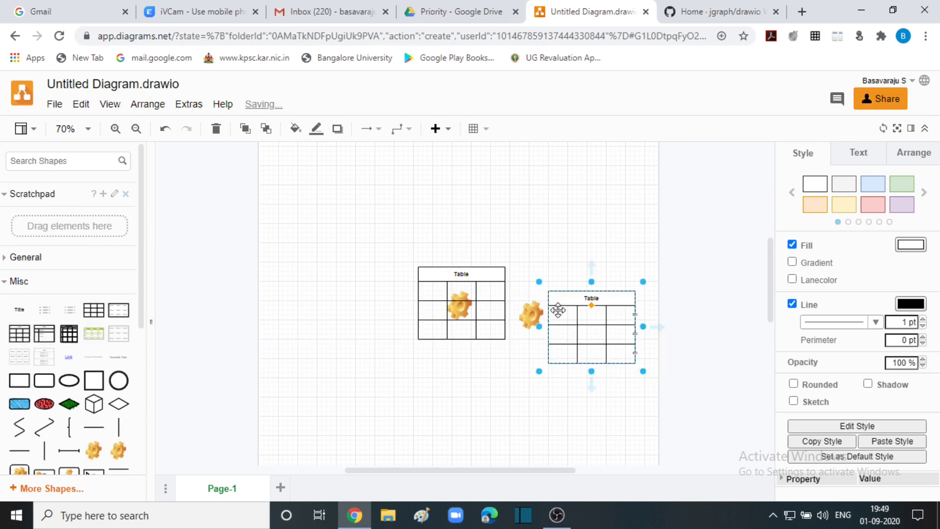
Delete the table over the centre gear and the gear image beside the remaining table
{"action": "left_click", "coordinate": [497, 308]}
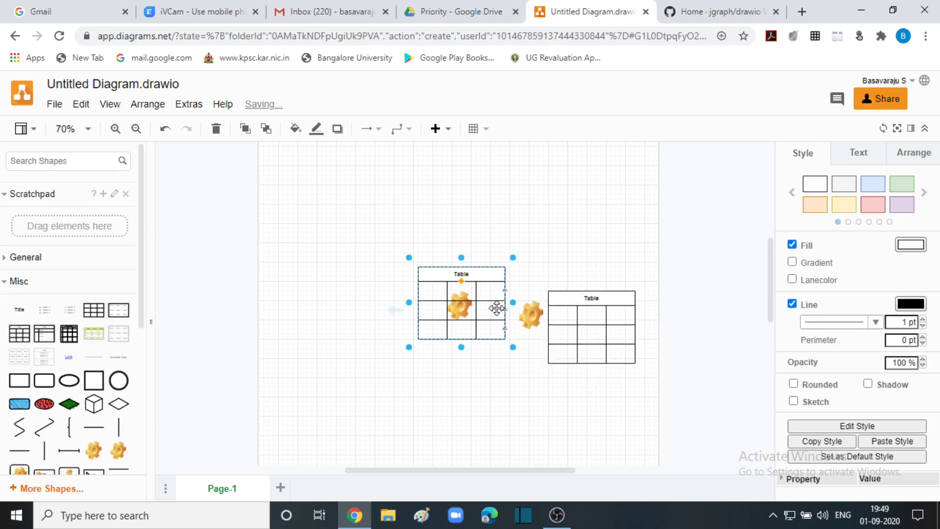
{"action": "key", "text": "Delete"}
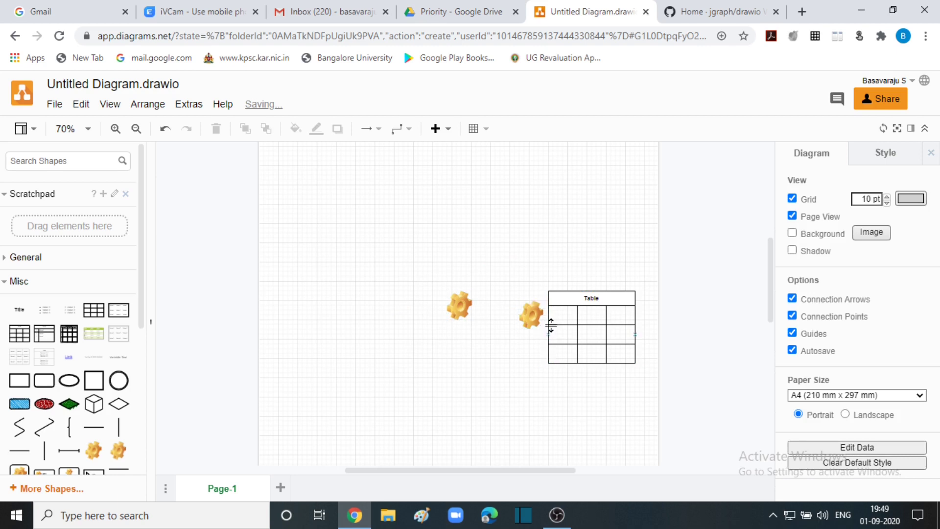
{"action": "left_click", "coordinate": [532, 322]}
{"action": "key", "text": "Delete"}
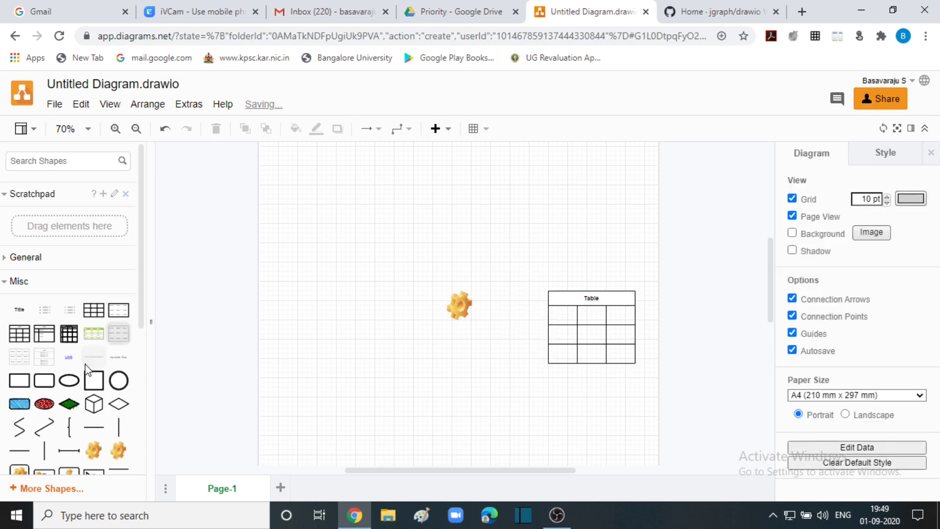
Look through the Advanced, Basic and Entity Relation shape libraries, leaving each one collapsed
{"action": "left_click", "coordinate": [11, 286]}
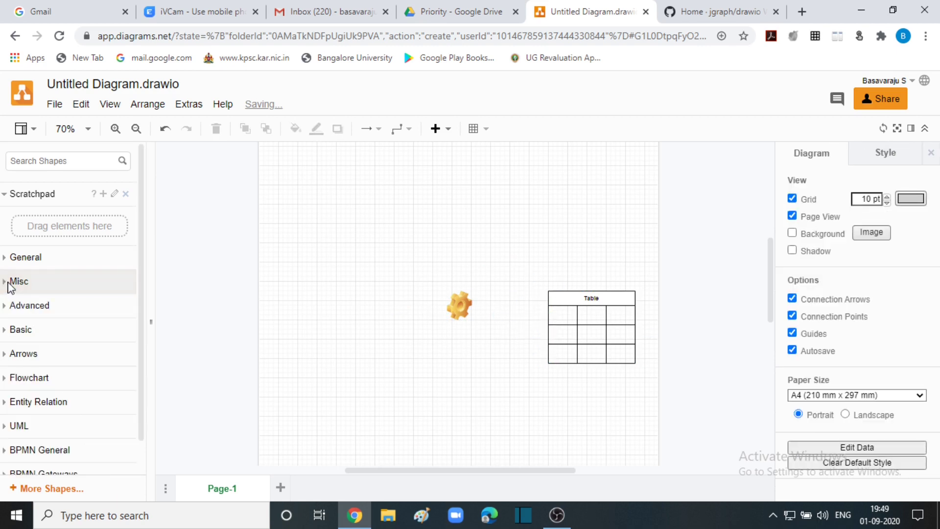
{"action": "left_click", "coordinate": [11, 308]}
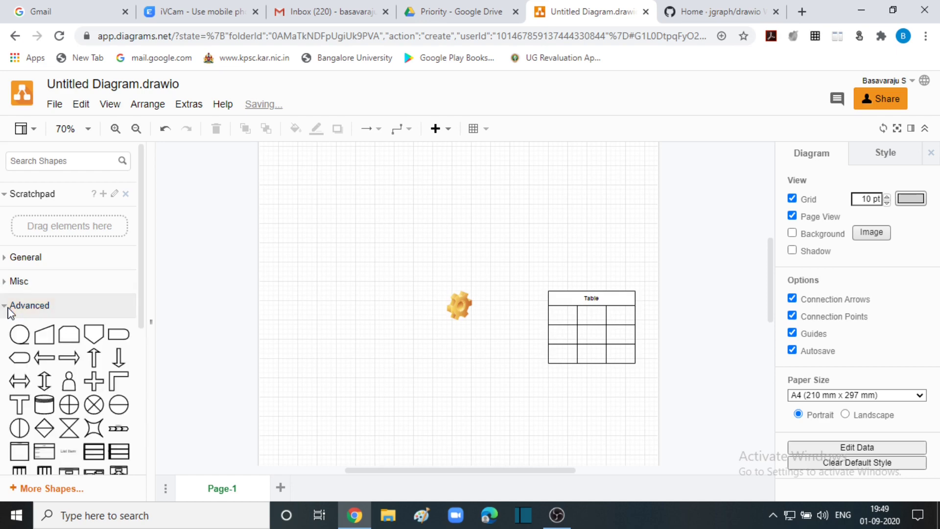
{"action": "left_click", "coordinate": [10, 309]}
{"action": "left_click", "coordinate": [28, 337]}
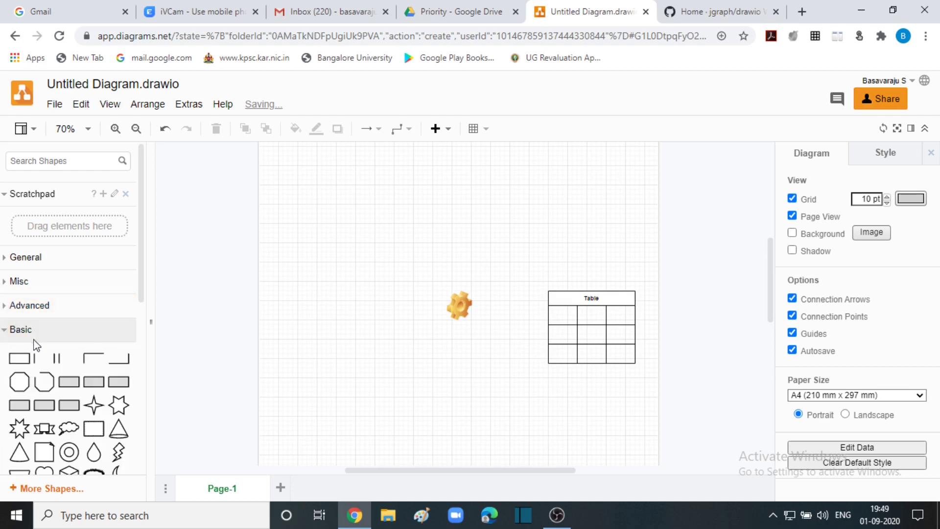
{"action": "scroll", "coordinate": [39, 340], "scroll_direction": "down", "scroll_amount": 5}
{"action": "scroll", "coordinate": [34, 304], "scroll_direction": "up", "scroll_amount": 5}
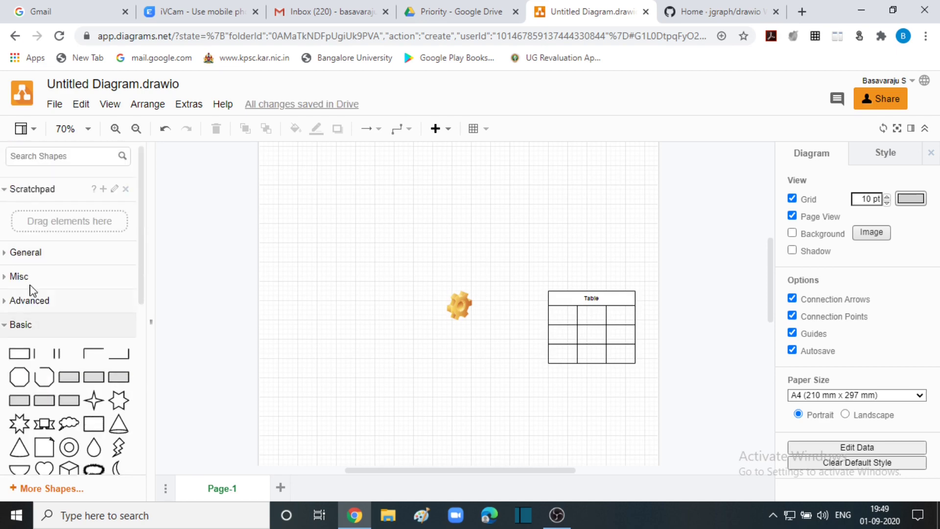
{"action": "left_click", "coordinate": [7, 326]}
{"action": "scroll", "coordinate": [43, 333], "scroll_direction": "down", "scroll_amount": 1}
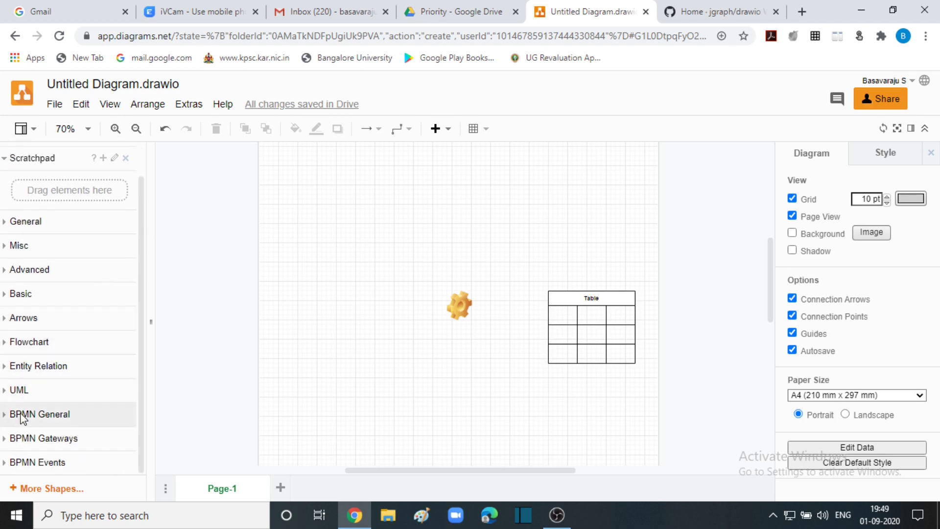
{"action": "left_click", "coordinate": [13, 368]}
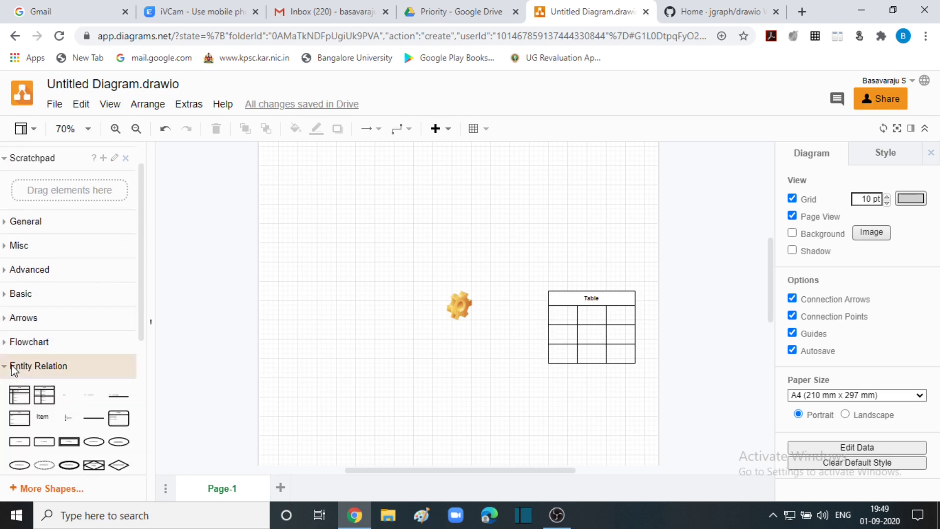
{"action": "left_click", "coordinate": [12, 368]}
Open the list of additional shape libraries, close the stray browser tab, preview Material Design, and enable the Electrical library
{"action": "left_click", "coordinate": [19, 488]}
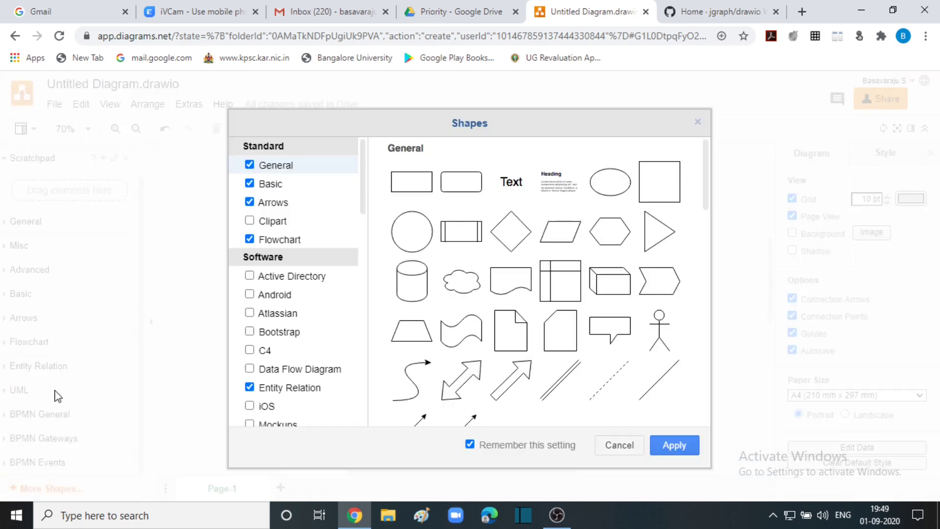
{"action": "left_click_drag", "start_coordinate": [363, 187], "coordinate": [363, 382]}
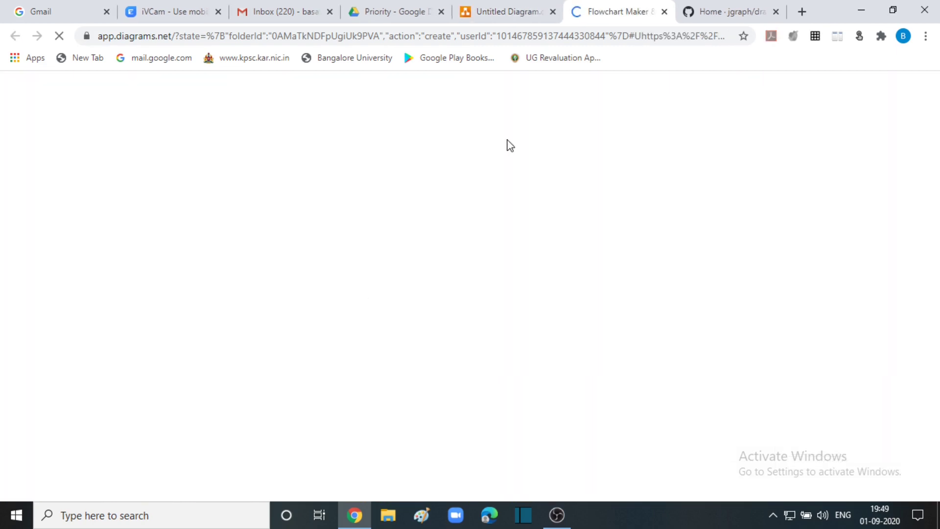
{"action": "left_click", "coordinate": [664, 11]}
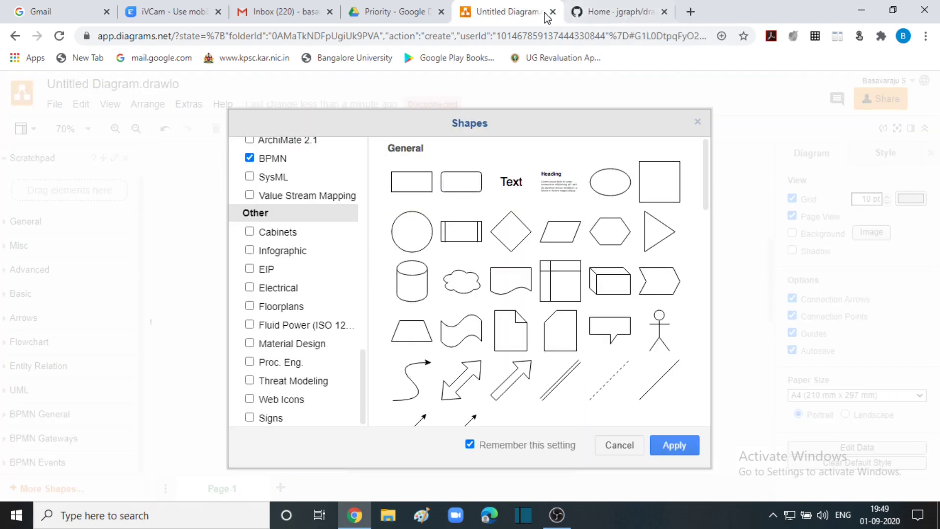
{"action": "mouse_move", "coordinate": [306, 349]}
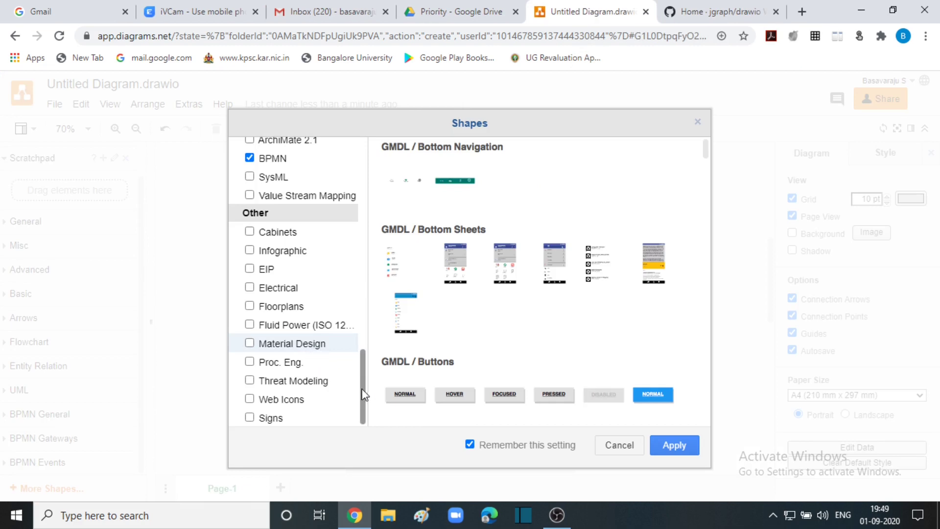
{"action": "left_click_drag", "start_coordinate": [362, 402], "coordinate": [363, 373]}
{"action": "mouse_move", "coordinate": [288, 372]}
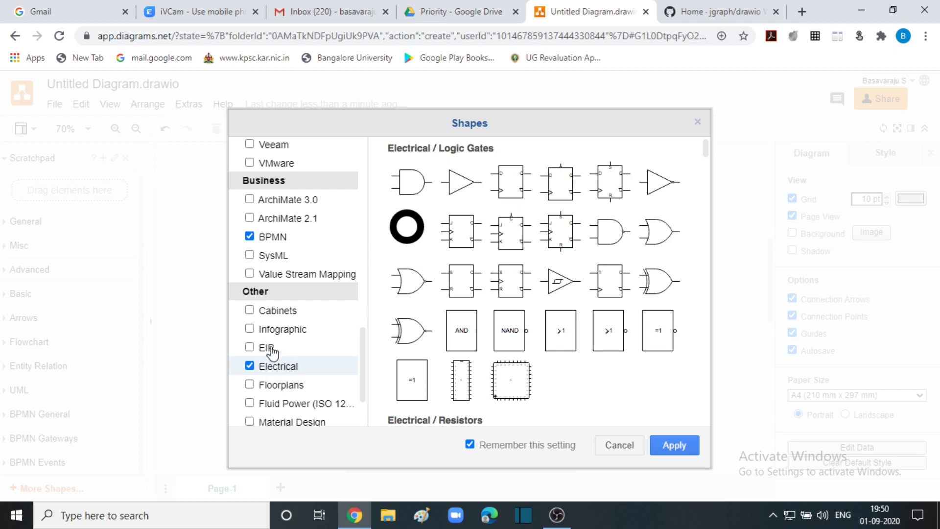
Enable the Fluid Power, Cabinets and Clipart libraries as well, and apply the shape library selection
{"action": "scroll", "coordinate": [360, 366], "scroll_direction": "down", "scroll_amount": 3}
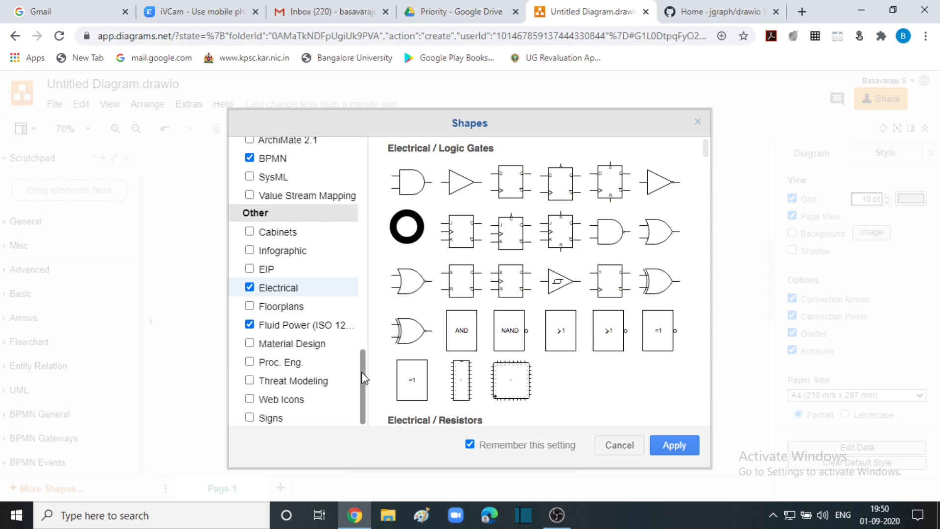
{"action": "left_click_drag", "start_coordinate": [363, 379], "coordinate": [367, 343]}
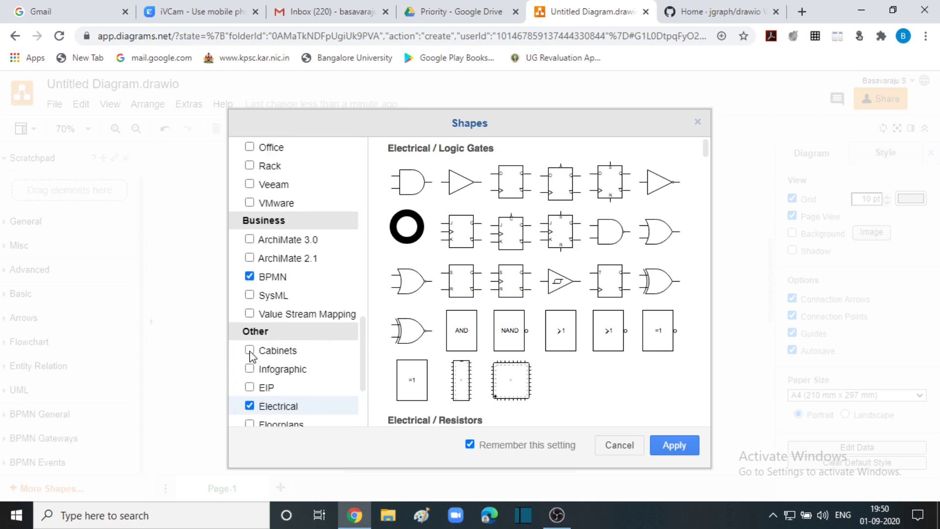
{"action": "scroll", "coordinate": [265, 372], "scroll_direction": "up", "scroll_amount": 6}
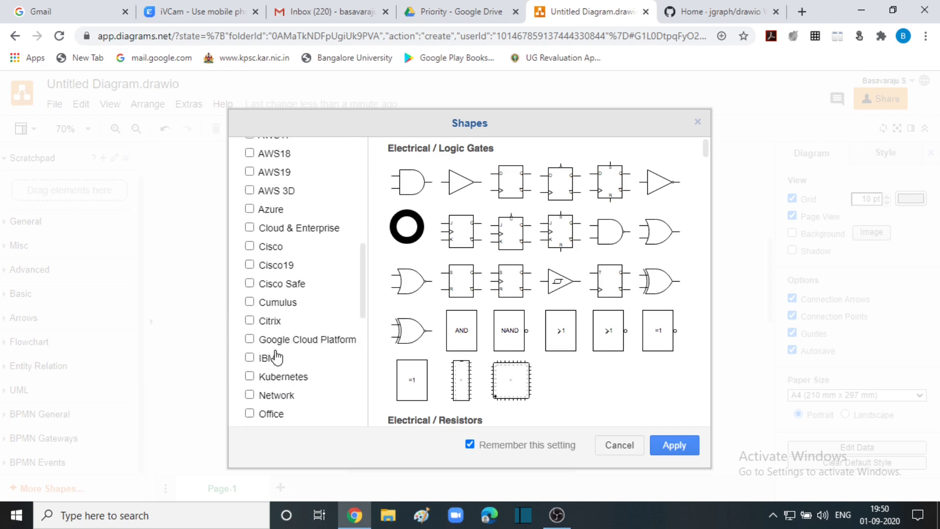
{"action": "scroll", "coordinate": [286, 356], "scroll_direction": "up", "scroll_amount": 6}
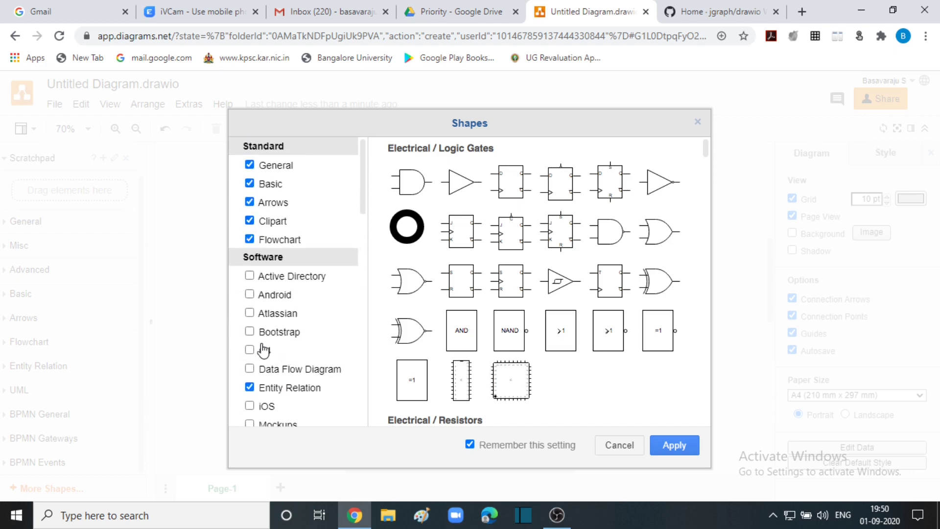
{"action": "scroll", "coordinate": [264, 349], "scroll_direction": "down", "scroll_amount": 3}
{"action": "left_click", "coordinate": [674, 445]}
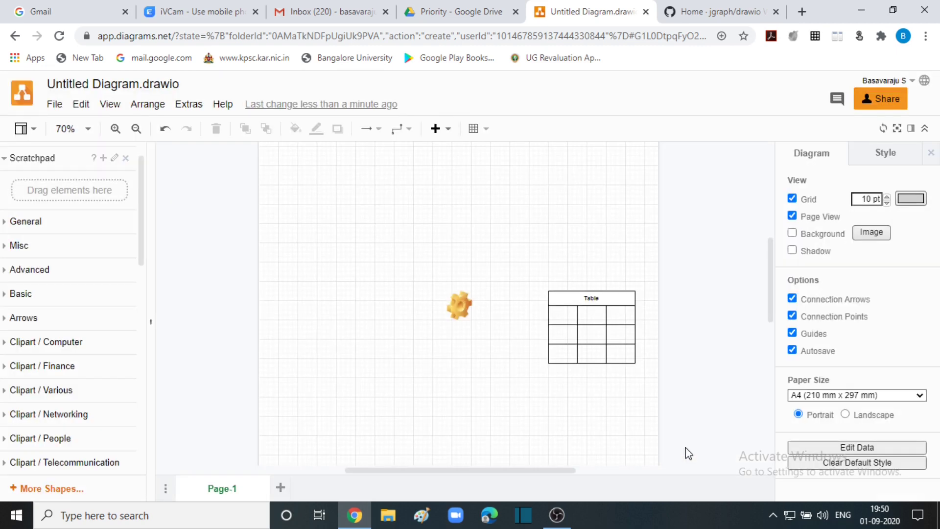
Insert the first mobile phone image from the Clipart / Telecommunication library onto the page
{"action": "scroll", "coordinate": [59, 392], "scroll_direction": "up", "scroll_amount": 2}
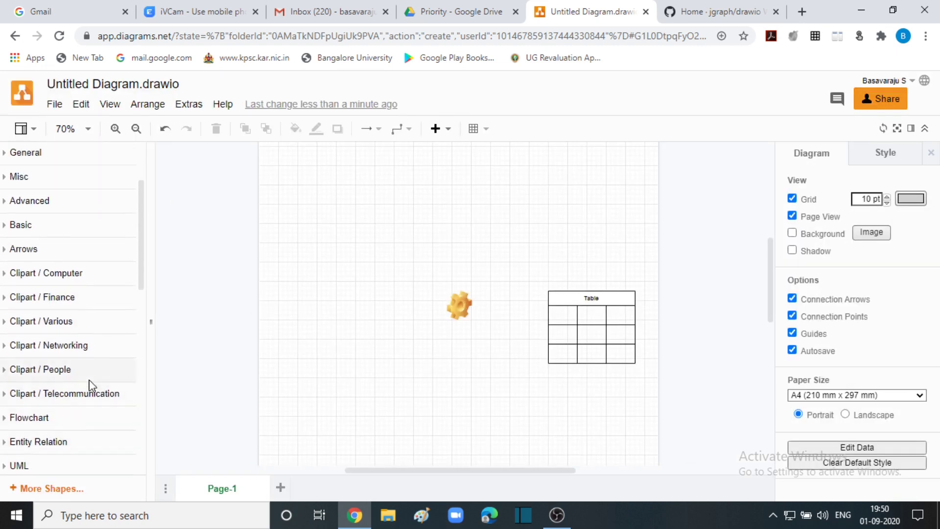
{"action": "scroll", "coordinate": [25, 353], "scroll_direction": "down", "scroll_amount": 2}
{"action": "scroll", "coordinate": [8, 367], "scroll_direction": "up", "scroll_amount": 3}
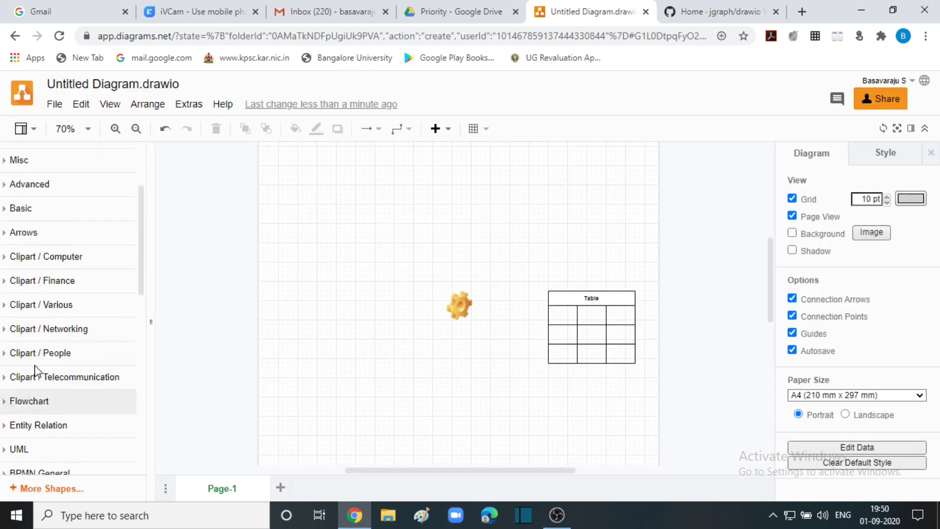
{"action": "scroll", "coordinate": [8, 368], "scroll_direction": "down", "scroll_amount": 2}
{"action": "left_click", "coordinate": [8, 367]}
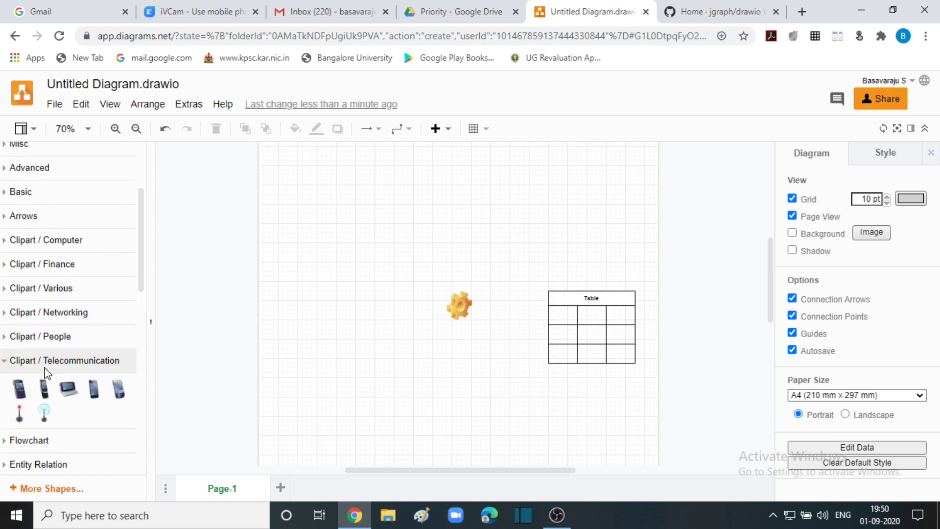
{"action": "scroll", "coordinate": [44, 372], "scroll_direction": "down", "scroll_amount": 3}
{"action": "left_click", "coordinate": [22, 260]}
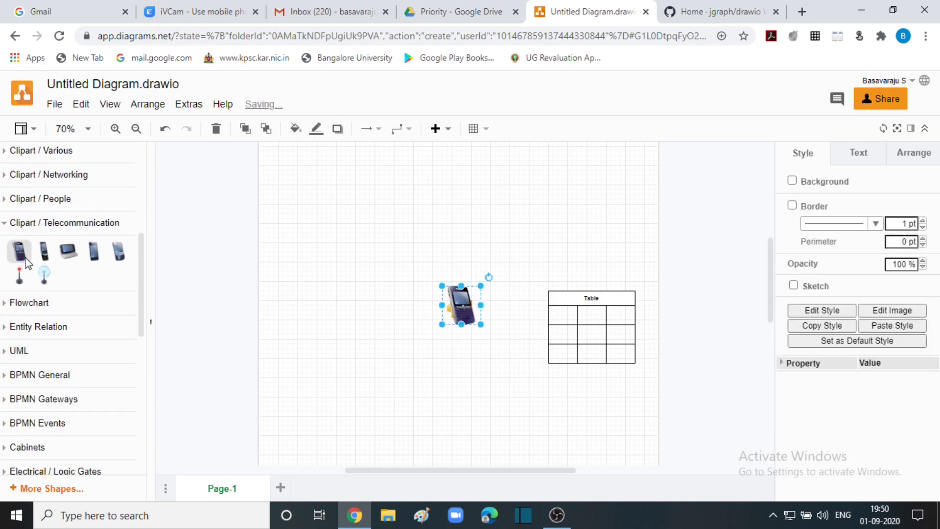
Insert a rectangle from the General library and move it above the mobile phone image
{"action": "scroll", "coordinate": [27, 321], "scroll_direction": "up", "scroll_amount": 4}
{"action": "scroll", "coordinate": [49, 342], "scroll_direction": "up", "scroll_amount": 3}
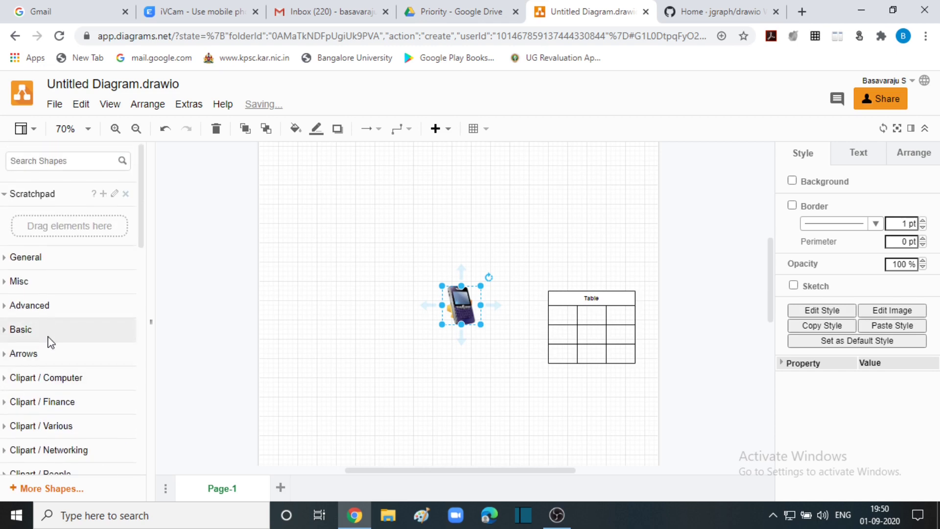
{"action": "left_click", "coordinate": [10, 258]}
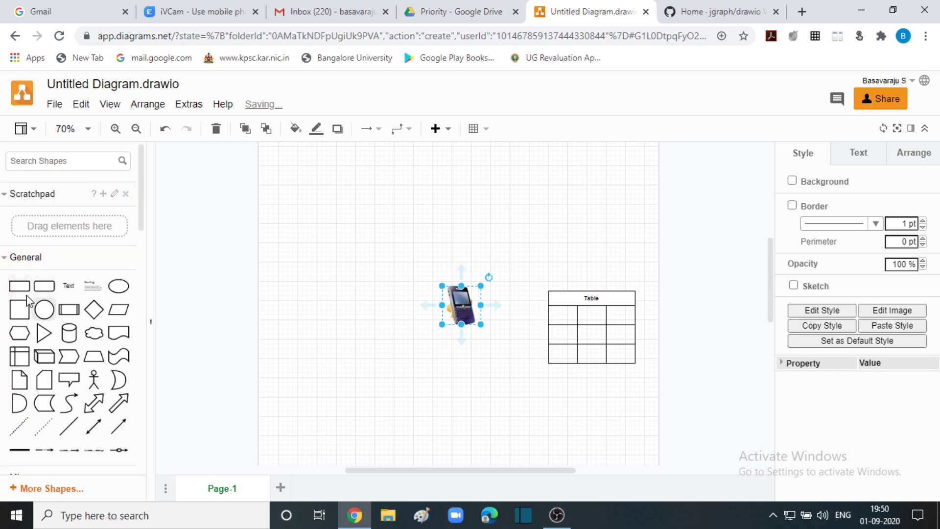
{"action": "left_click", "coordinate": [22, 290]}
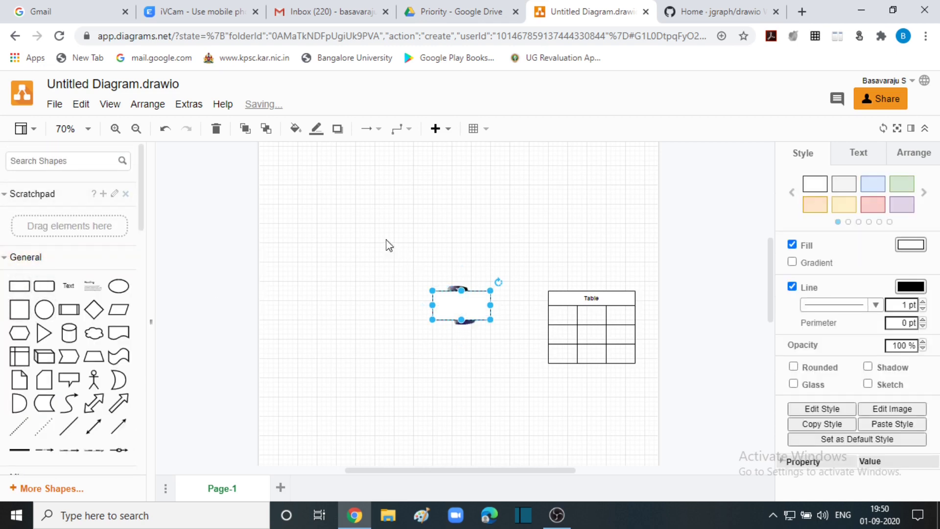
{"action": "left_click_drag", "start_coordinate": [464, 308], "coordinate": [452, 215]}
{"action": "right_click", "coordinate": [452, 216]}
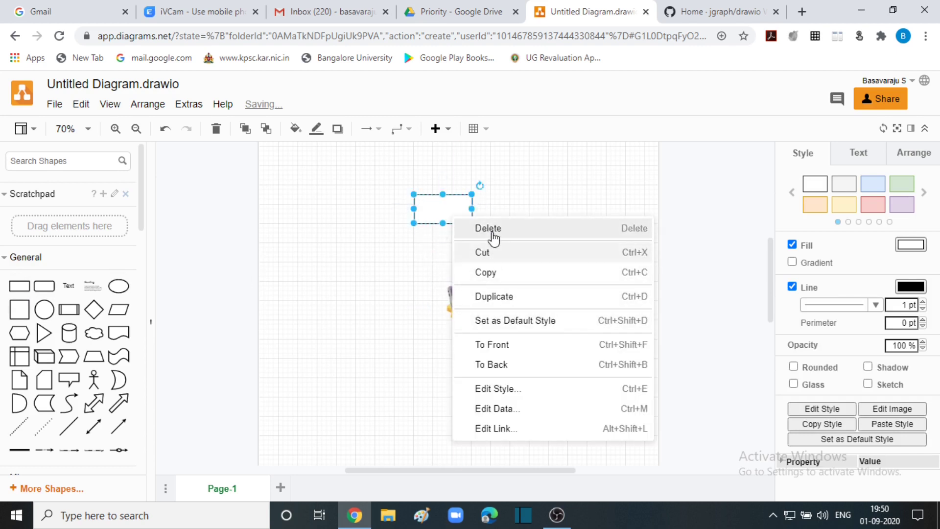
{"action": "left_click", "coordinate": [433, 210]}
Label the new rectangle "TEXT BOX SO EASY"
{"action": "double_click", "coordinate": [442, 208]}
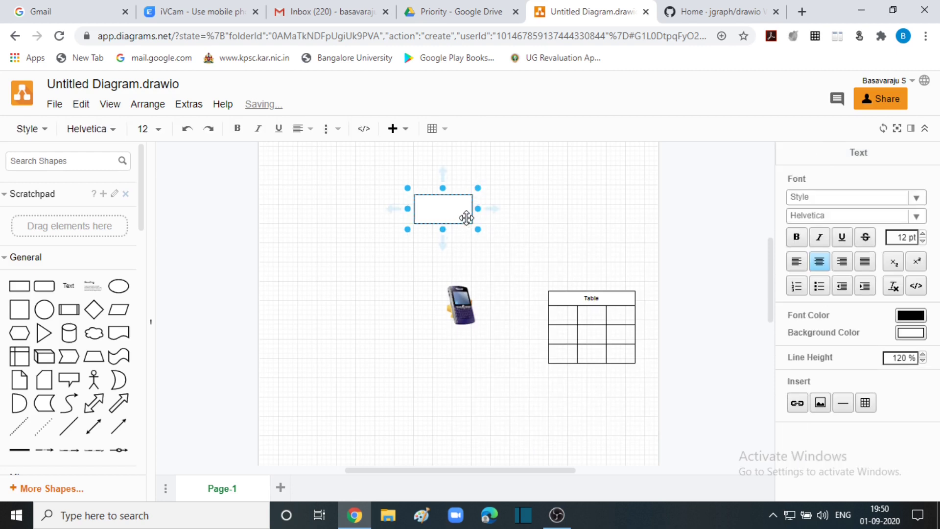
{"action": "type", "text": "TEXT"}
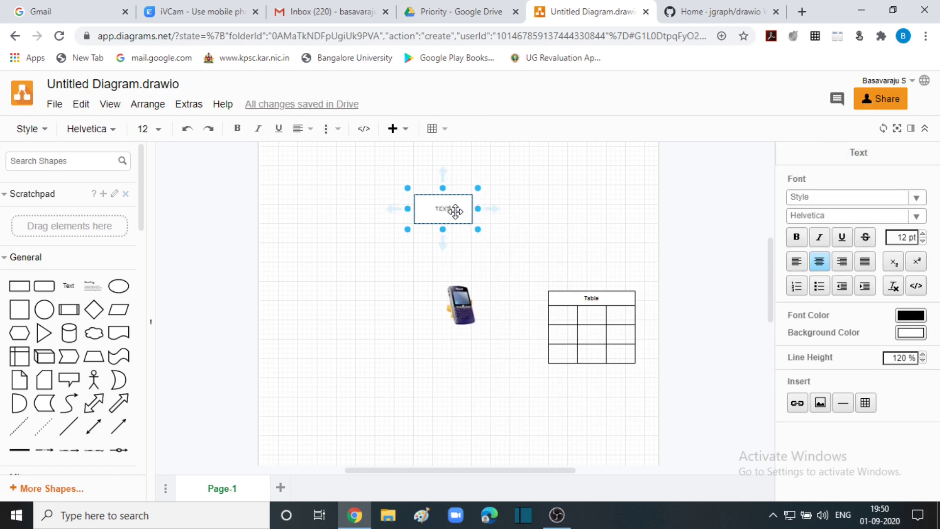
{"action": "type", "text": " BOX SO EASY"}
Make the whole rectangle label bold and italic, and increase its font size by several points
{"action": "key", "text": "ctrl+a"}
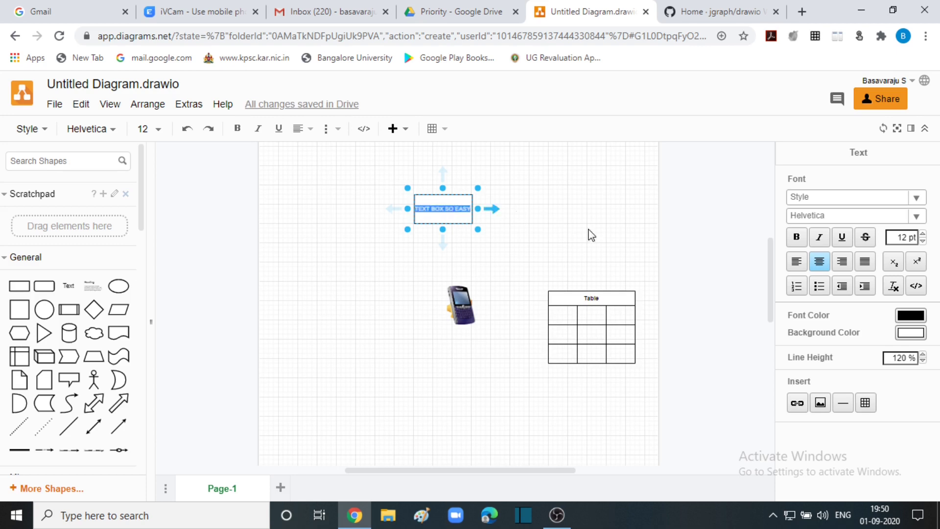
{"action": "left_click", "coordinate": [806, 240]}
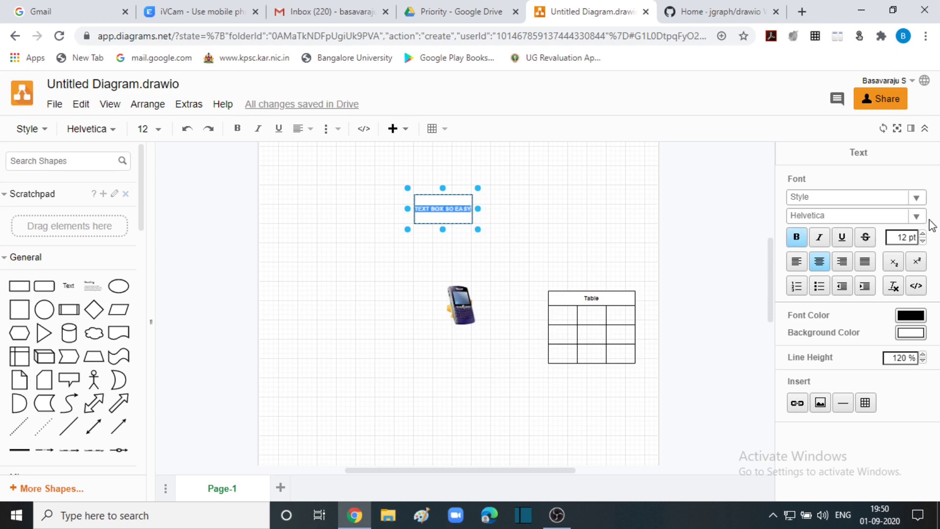
{"action": "left_click", "coordinate": [819, 238]}
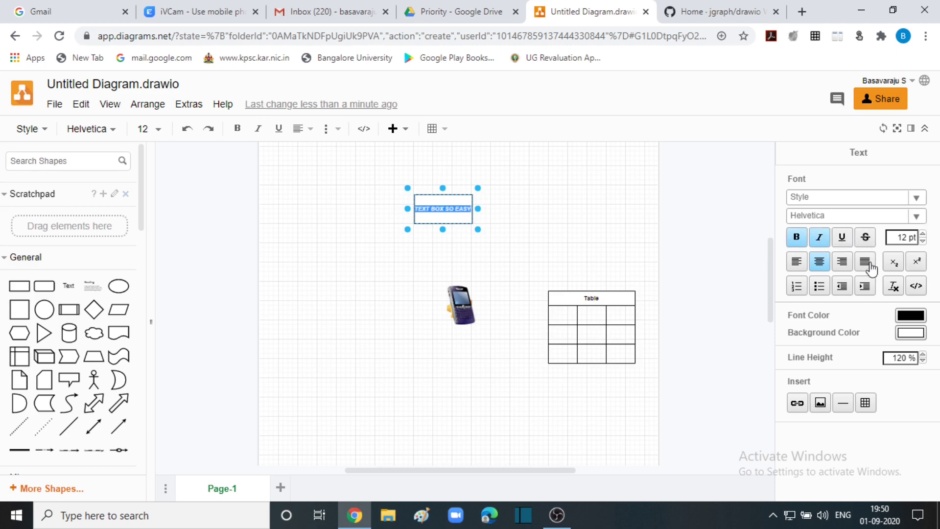
{"action": "left_click", "coordinate": [923, 234]}
{"action": "left_click", "coordinate": [923, 234]}
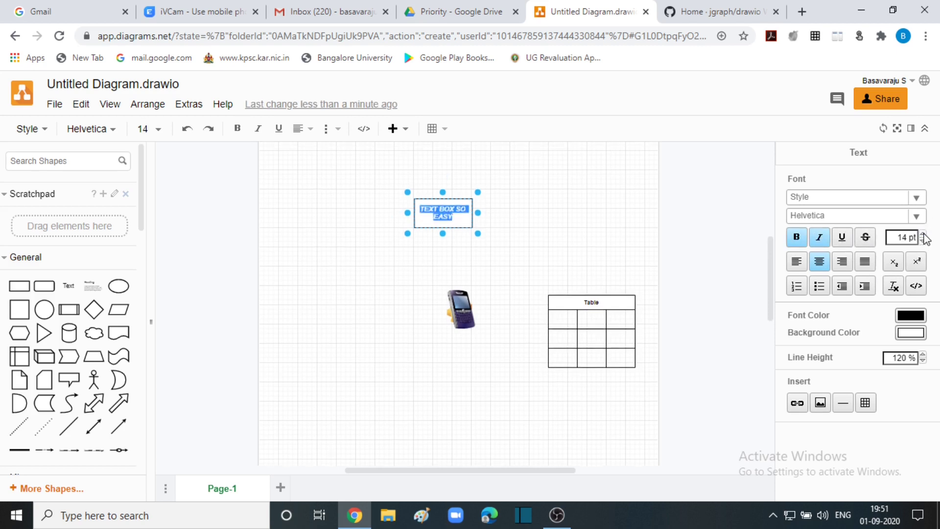
{"action": "left_click", "coordinate": [923, 234]}
{"action": "left_click", "coordinate": [923, 234]}
{"action": "left_click", "coordinate": [922, 234]}
{"action": "left_click", "coordinate": [522, 254]}
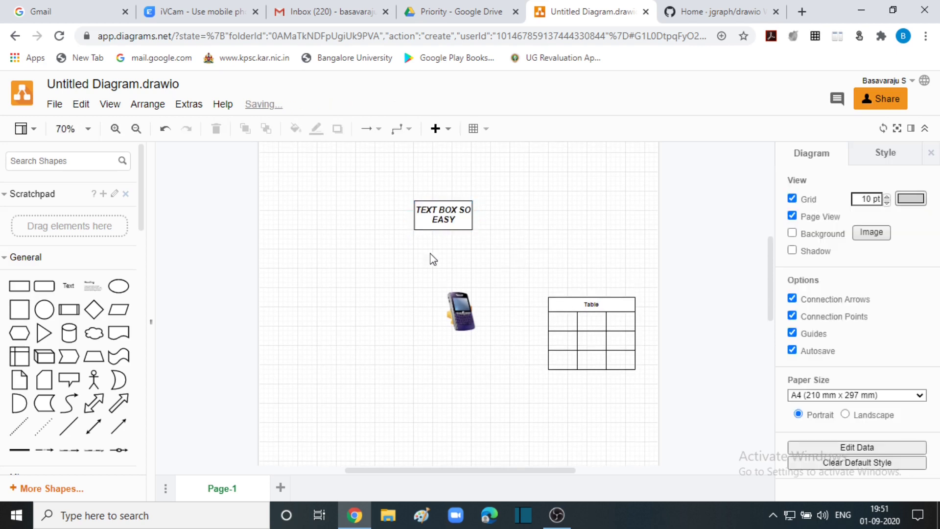
Choose straight connector routing and draw an arrow from the text box's lower edge down to just above the phone image
{"action": "left_click", "coordinate": [370, 130]}
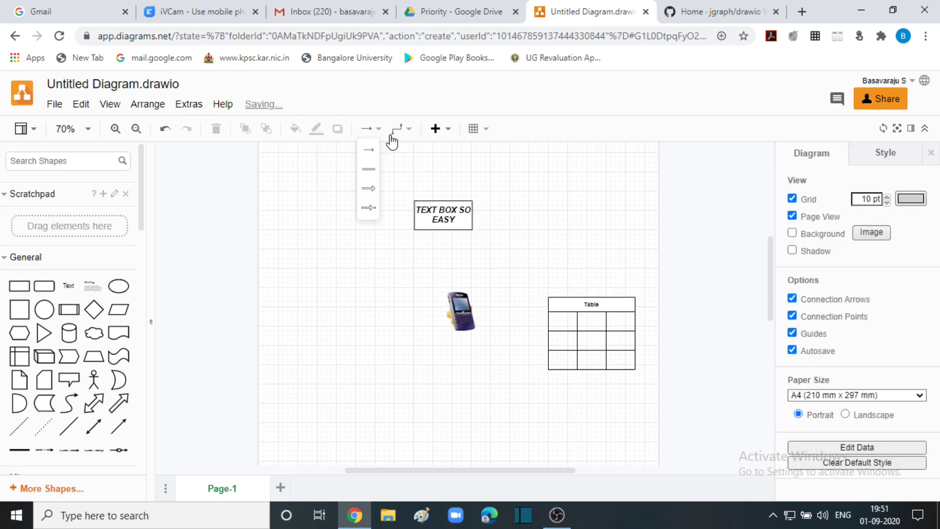
{"action": "left_click", "coordinate": [411, 134]}
{"action": "left_click", "coordinate": [411, 133]}
{"action": "left_click", "coordinate": [405, 159]}
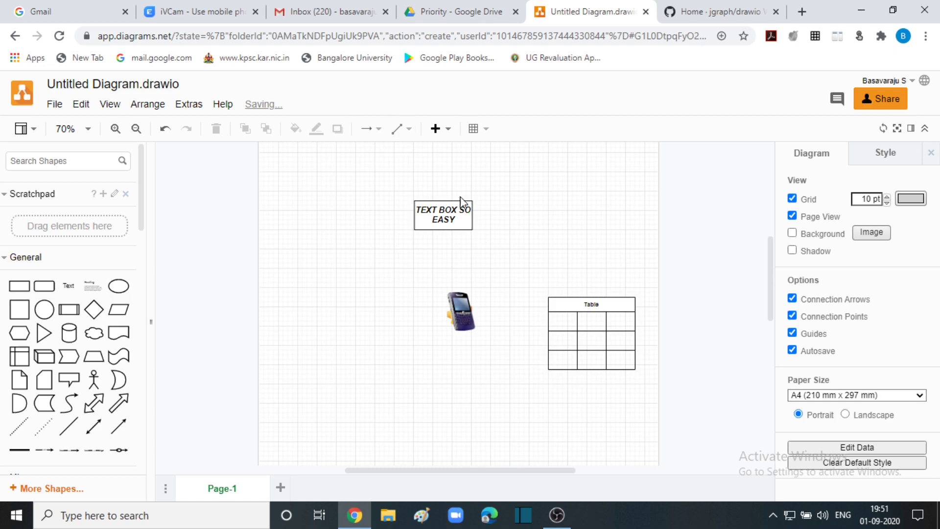
{"action": "left_click", "coordinate": [446, 231]}
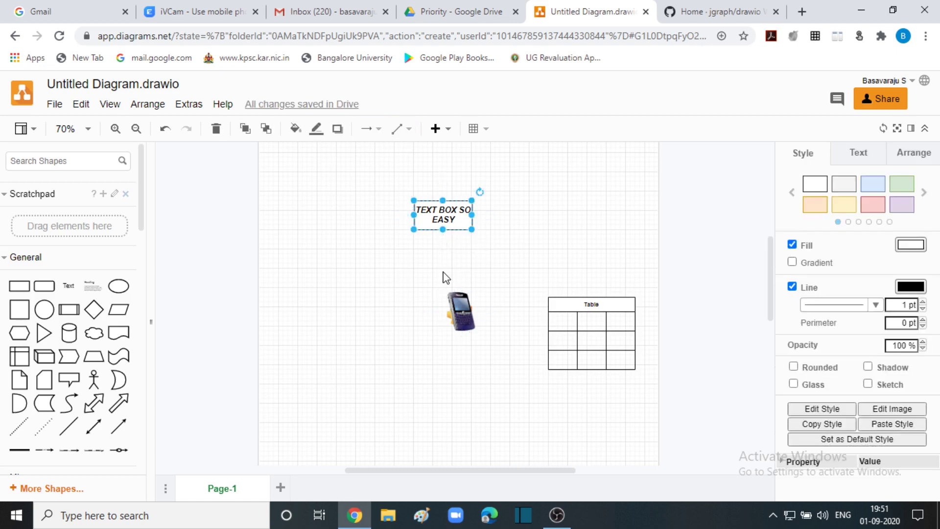
{"action": "left_click", "coordinate": [446, 278]}
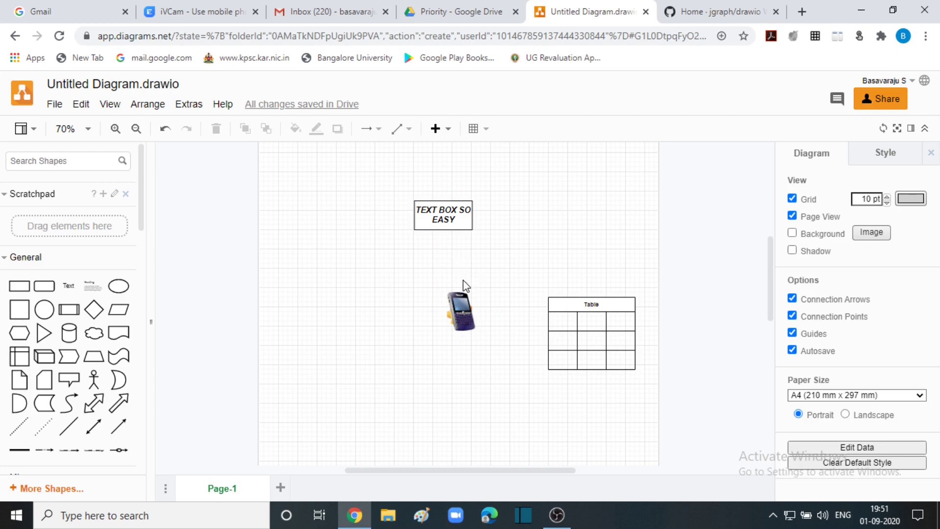
{"action": "left_click", "coordinate": [400, 129]}
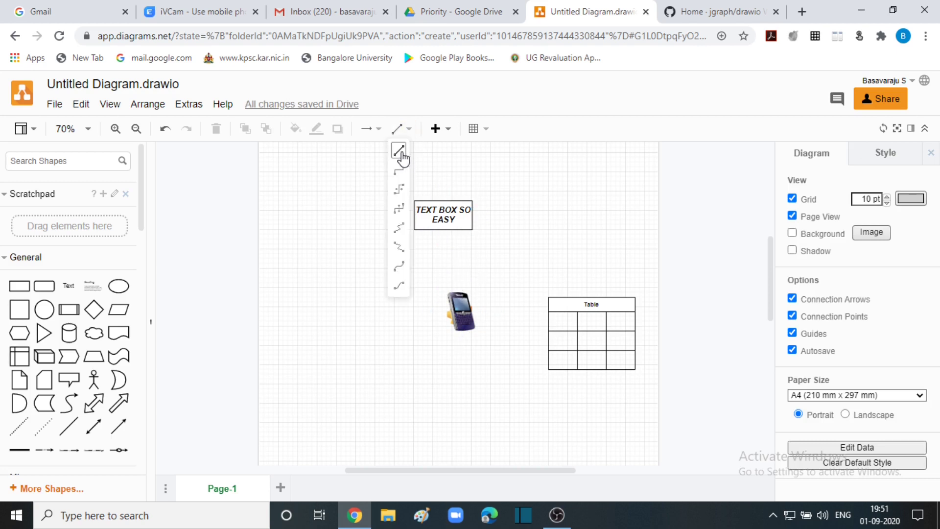
{"action": "left_click", "coordinate": [398, 151]}
{"action": "left_click_drag", "start_coordinate": [444, 234], "coordinate": [444, 283]}
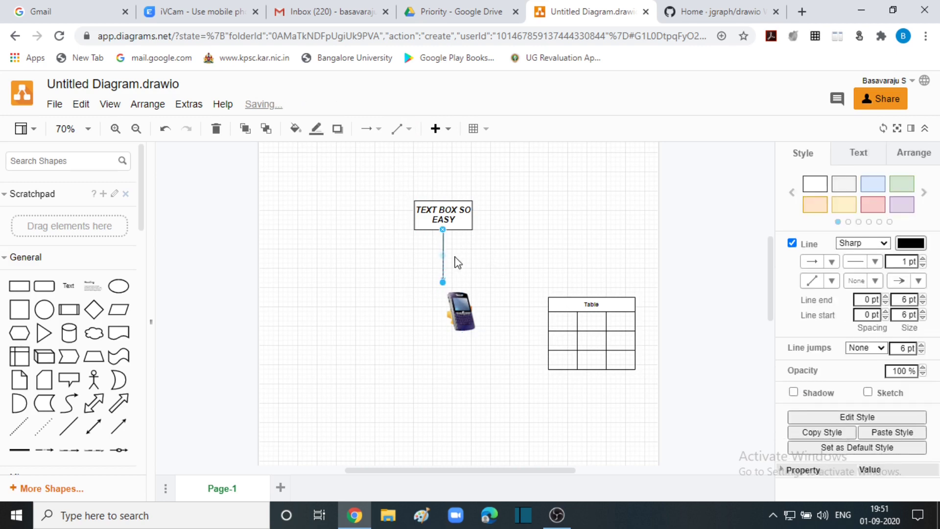
Choose orthogonal connector routing and draw a bent arrow from the text box's right edge to the upper edge of the Table
{"action": "left_click", "coordinate": [409, 130]}
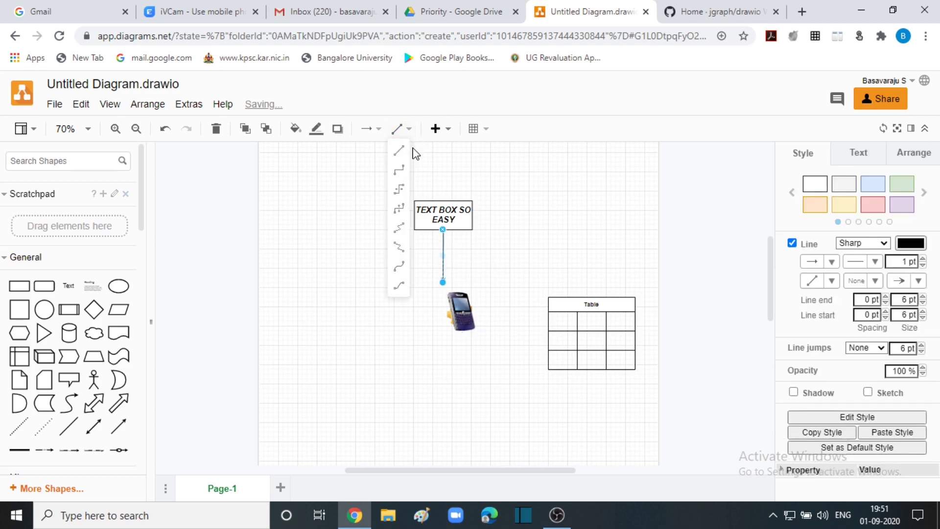
{"action": "left_click", "coordinate": [400, 171]}
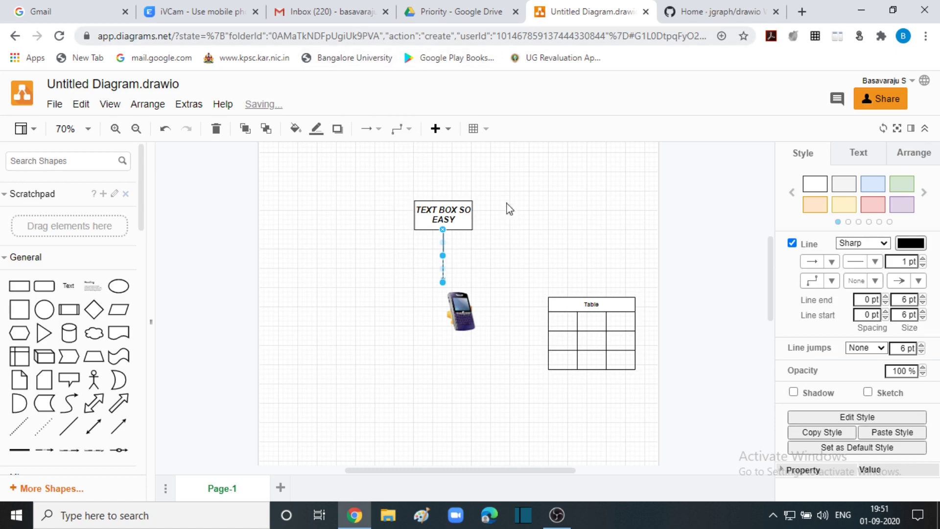
{"action": "left_click_drag", "start_coordinate": [471, 216], "coordinate": [564, 294]}
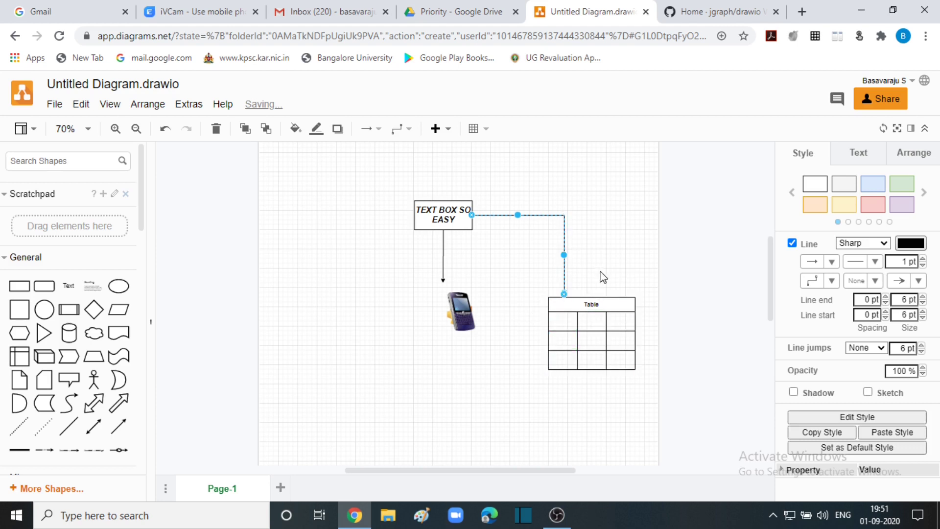
{"action": "left_click", "coordinate": [590, 210]}
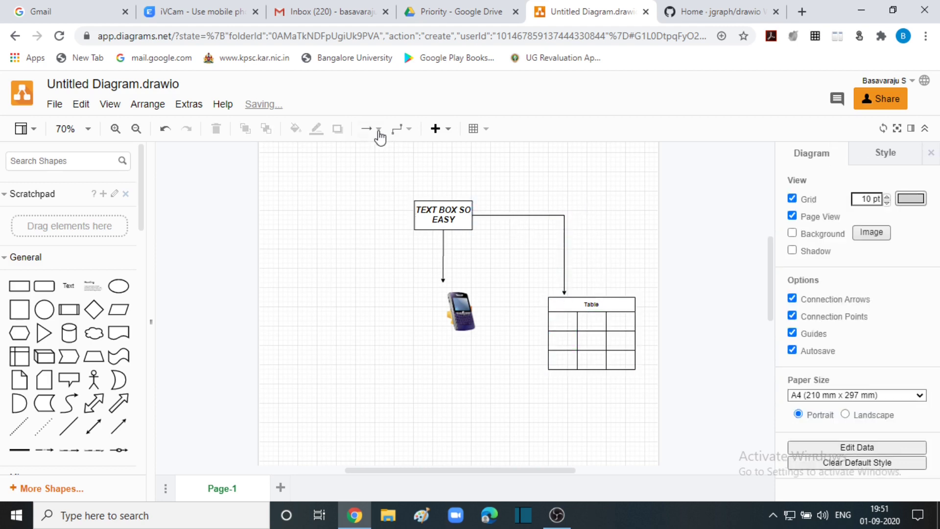
Draw a horizontal thin arrow leading left from the text box's left edge into empty space
{"action": "left_click", "coordinate": [377, 130]}
{"action": "left_click", "coordinate": [370, 151]}
{"action": "left_click_drag", "start_coordinate": [415, 218], "coordinate": [353, 215]}
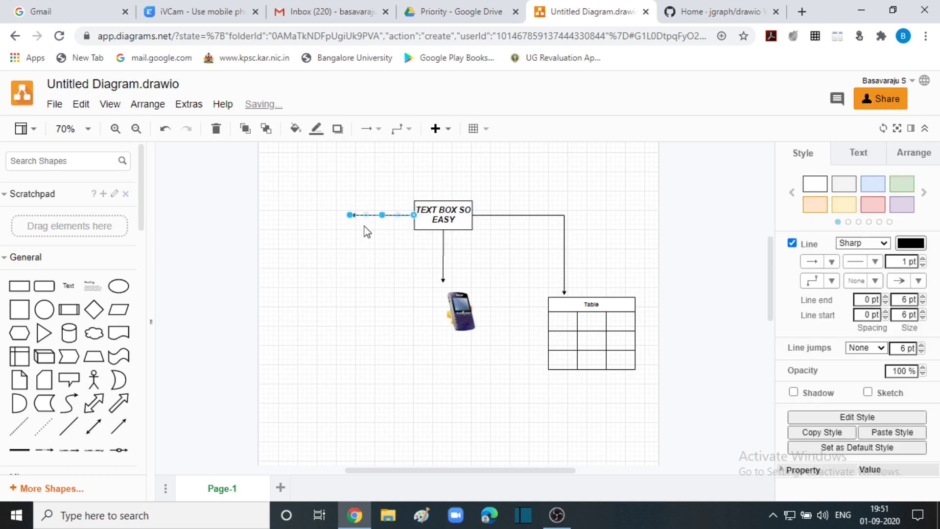
{"action": "left_click", "coordinate": [358, 226]}
Choose the outlined arrow connection style and pull the left arrow's end downward to form a bend, ending just above the phone's level
{"action": "left_click", "coordinate": [372, 129]}
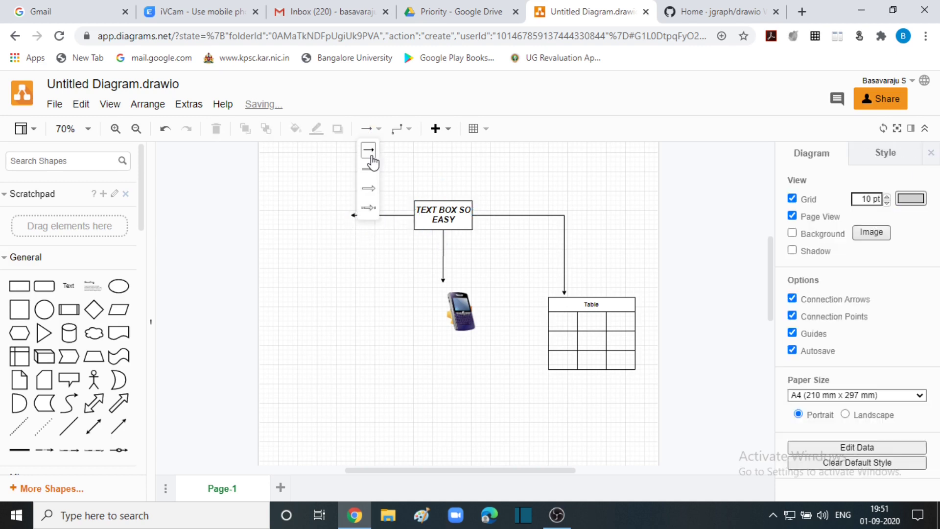
{"action": "left_click", "coordinate": [371, 189]}
{"action": "left_click_drag", "start_coordinate": [354, 215], "coordinate": [355, 291]}
{"action": "left_click", "coordinate": [391, 276]}
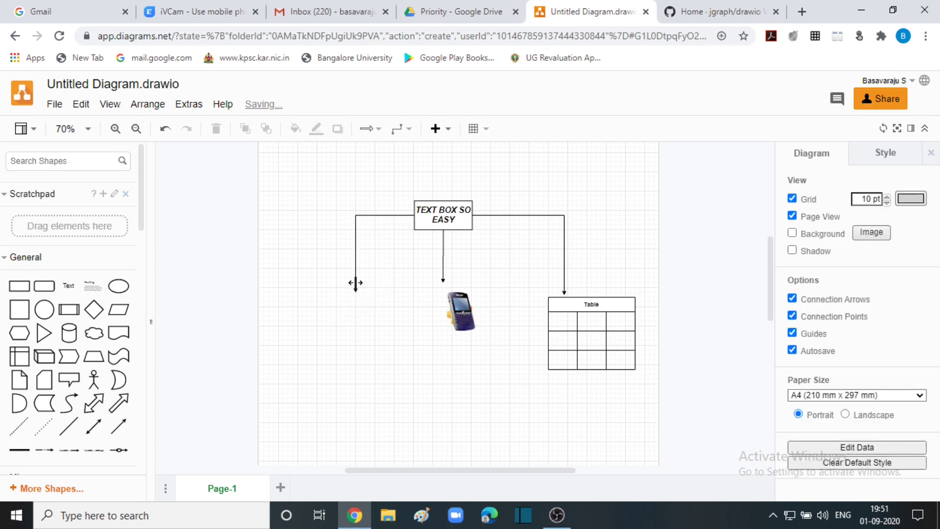
Insert a diamond from the General library and place it below the phone image, slightly to its left
{"action": "mouse_move", "coordinate": [482, 297]}
{"action": "scroll", "coordinate": [370, 282], "scroll_direction": "down", "scroll_amount": 4}
{"action": "scroll", "coordinate": [396, 295], "scroll_direction": "up", "scroll_amount": 3}
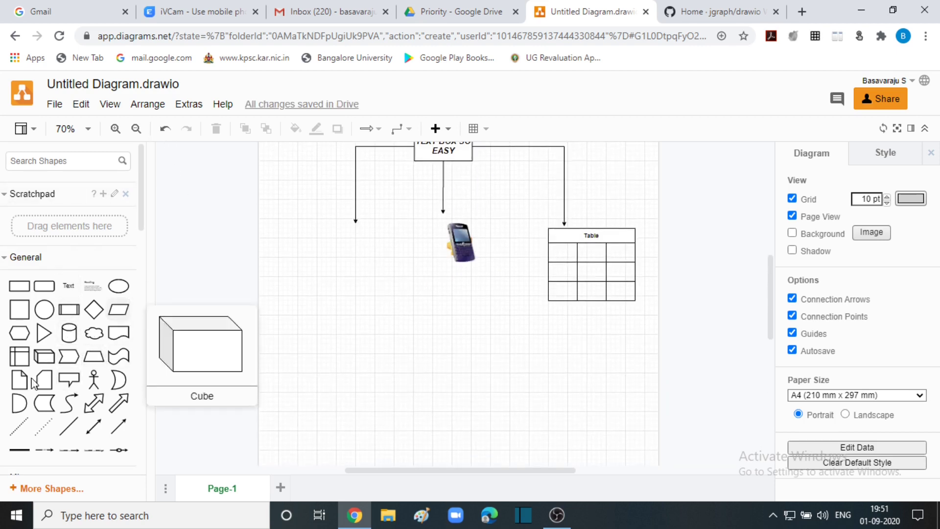
{"action": "scroll", "coordinate": [31, 384], "scroll_direction": "down", "scroll_amount": 5}
{"action": "scroll", "coordinate": [82, 317], "scroll_direction": "up", "scroll_amount": 5}
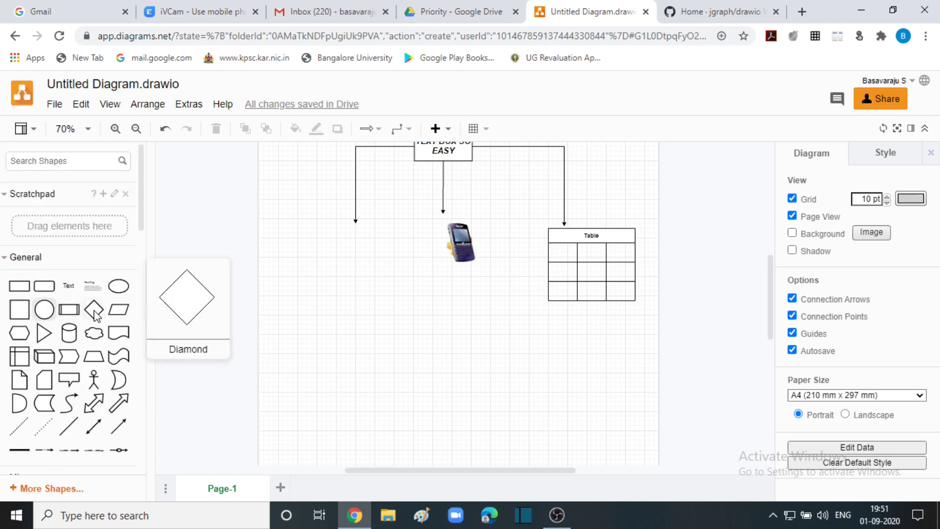
{"action": "left_click", "coordinate": [95, 311]}
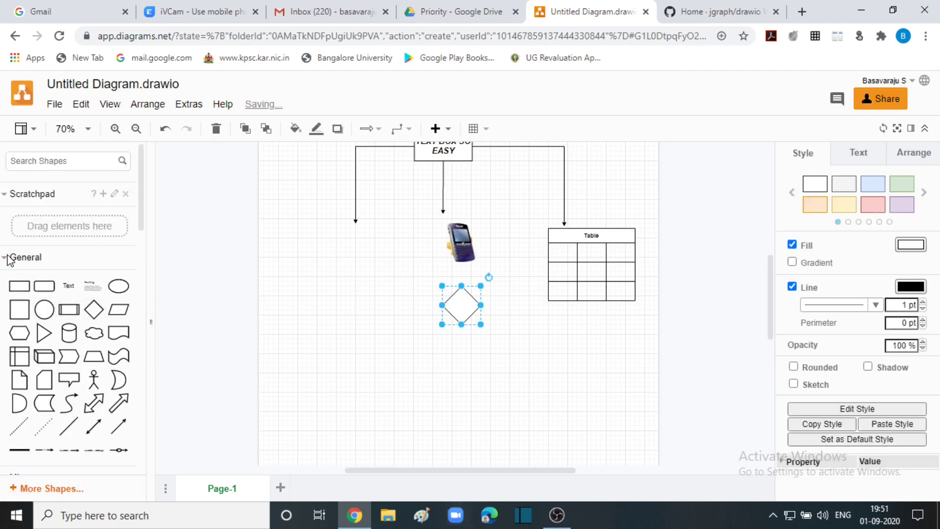
{"action": "left_click_drag", "start_coordinate": [451, 305], "coordinate": [418, 310]}
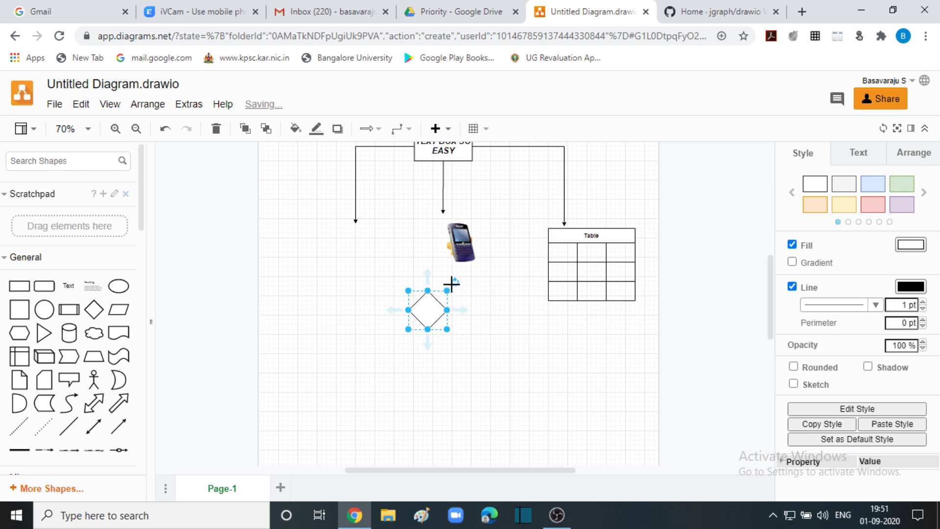
{"action": "mouse_move", "coordinate": [451, 284]}
{"action": "left_mouse_down"}
{"action": "mouse_move", "coordinate": [441, 275]}
{"action": "mouse_move", "coordinate": [457, 279]}
{"action": "mouse_move", "coordinate": [445, 275]}
{"action": "left_mouse_up"}
Apply the light orange colour style to the diamond, and enlarge it to roughly twice its size
{"action": "left_click", "coordinate": [815, 205]}
{"action": "left_click", "coordinate": [873, 166]}
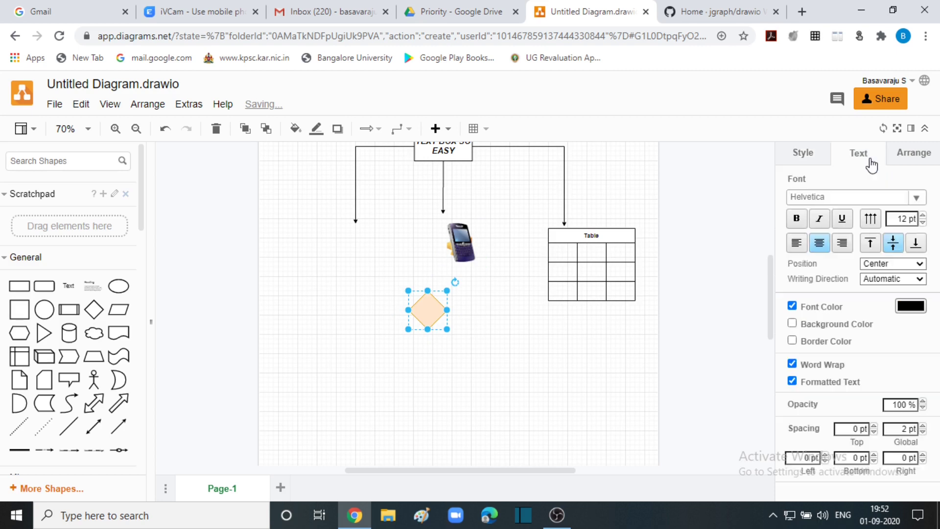
{"action": "left_click", "coordinate": [920, 160]}
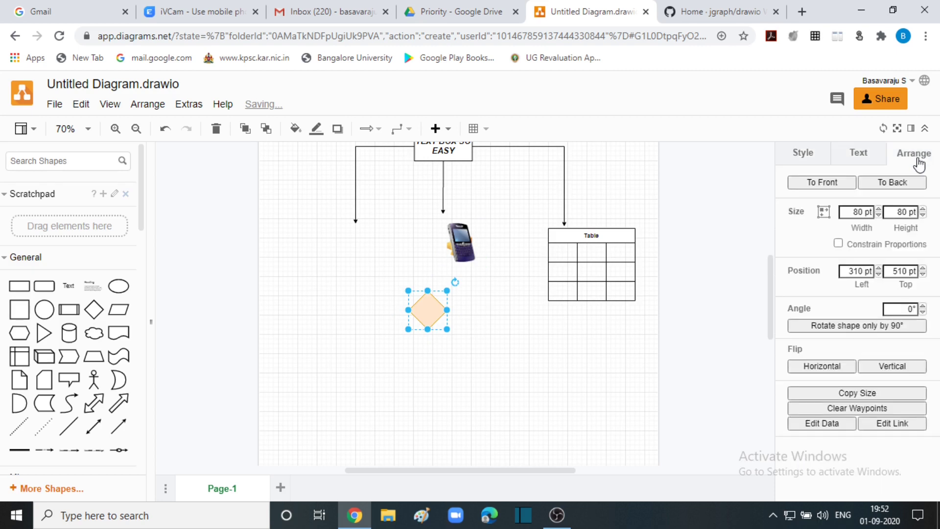
{"action": "left_click", "coordinate": [800, 158]}
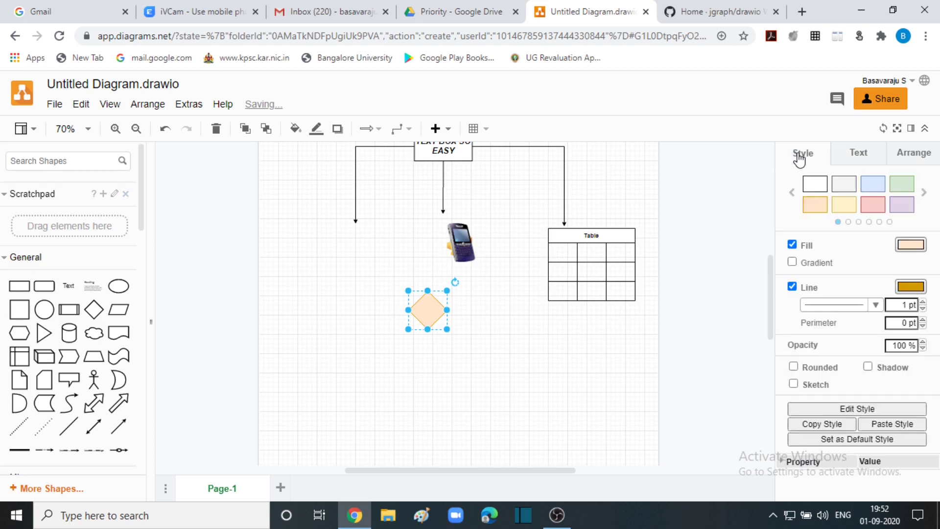
{"action": "left_click_drag", "start_coordinate": [447, 329], "coordinate": [495, 376]}
Label the diamond "editing" and make the label bold
{"action": "double_click", "coordinate": [454, 333]}
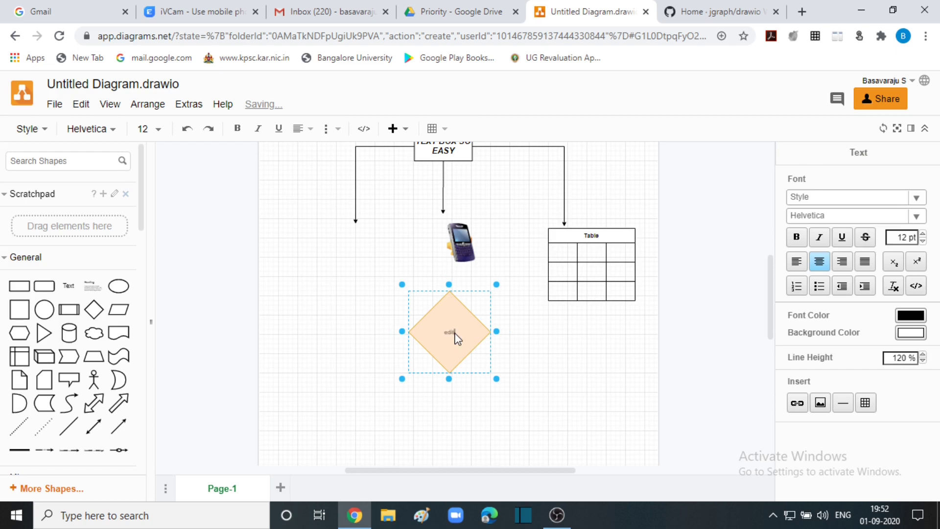
{"action": "double_click", "coordinate": [446, 334]}
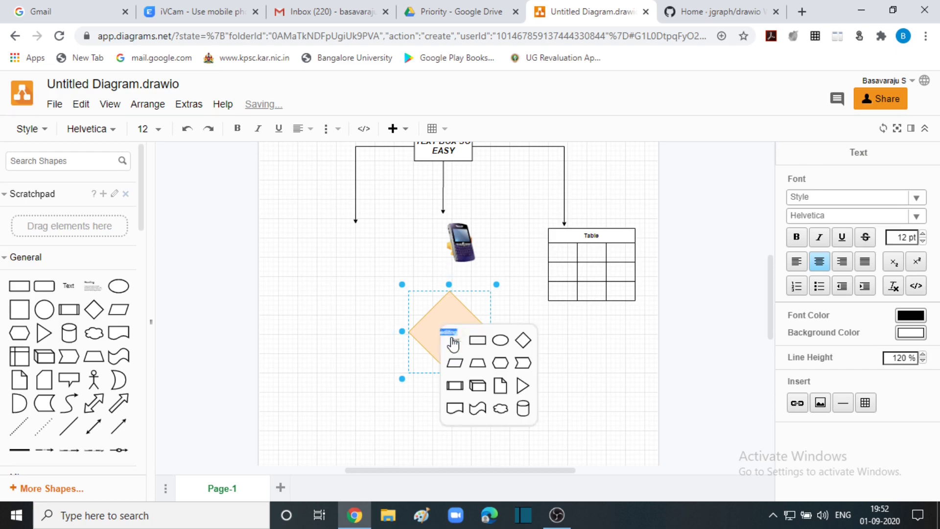
{"action": "left_click", "coordinate": [797, 239]}
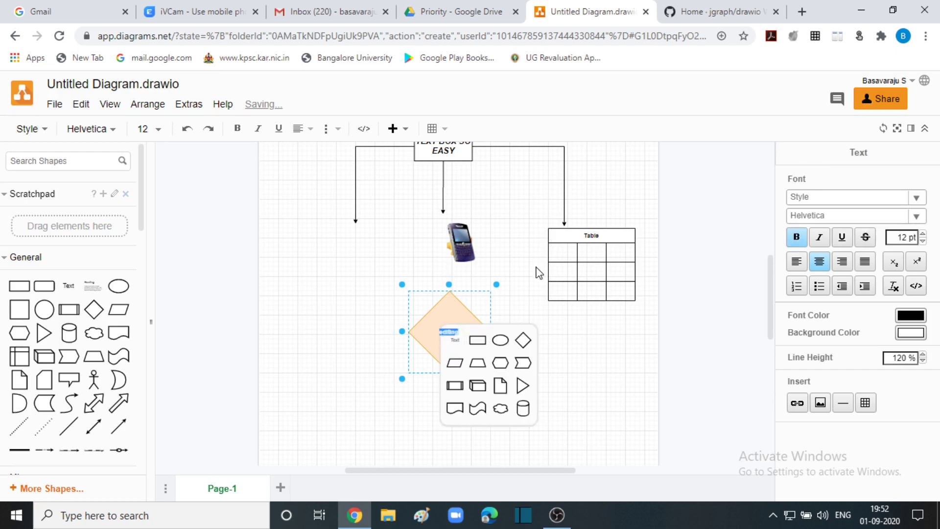
{"action": "left_click", "coordinate": [507, 321]}
{"action": "scroll", "coordinate": [520, 309], "scroll_direction": "up", "scroll_amount": 5}
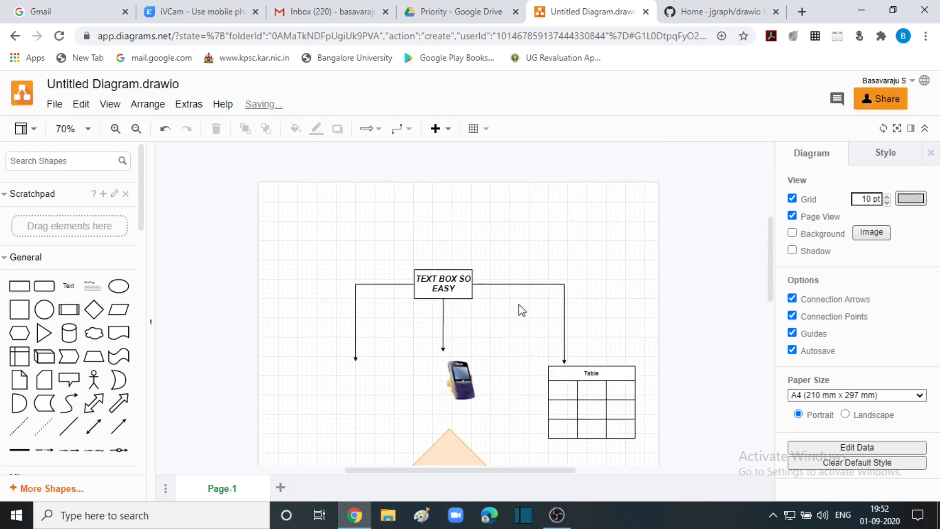
Open the advanced export settings for the diagram and set a custom resolution of 800 dpi
{"action": "scroll", "coordinate": [394, 235], "scroll_direction": "down", "scroll_amount": 3}
{"action": "left_click", "coordinate": [459, 222]}
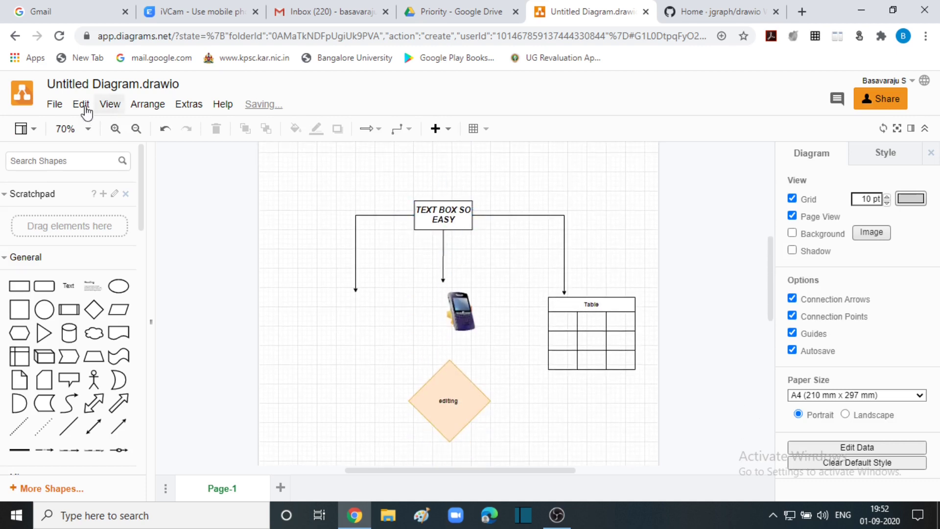
{"action": "left_click", "coordinate": [54, 104]}
{"action": "mouse_move", "coordinate": [114, 311]}
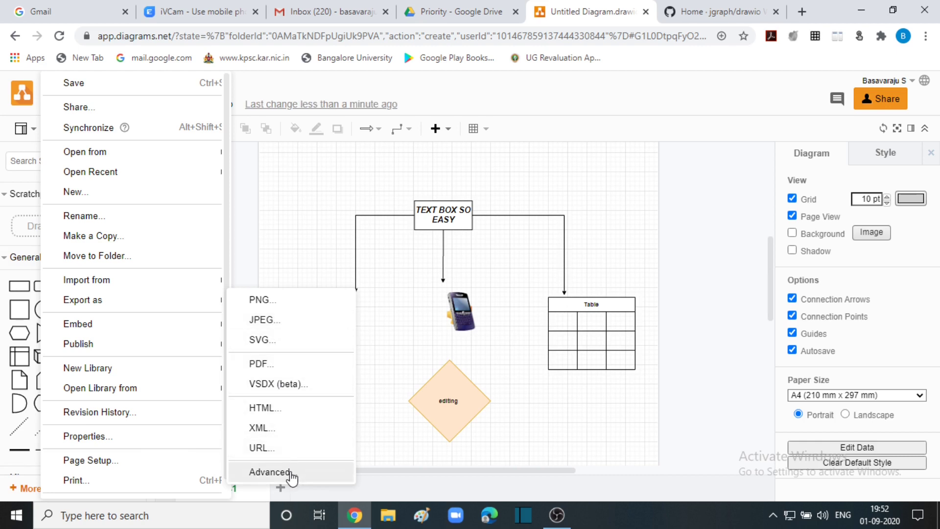
{"action": "left_click", "coordinate": [271, 472]}
{"action": "left_click", "coordinate": [510, 274]}
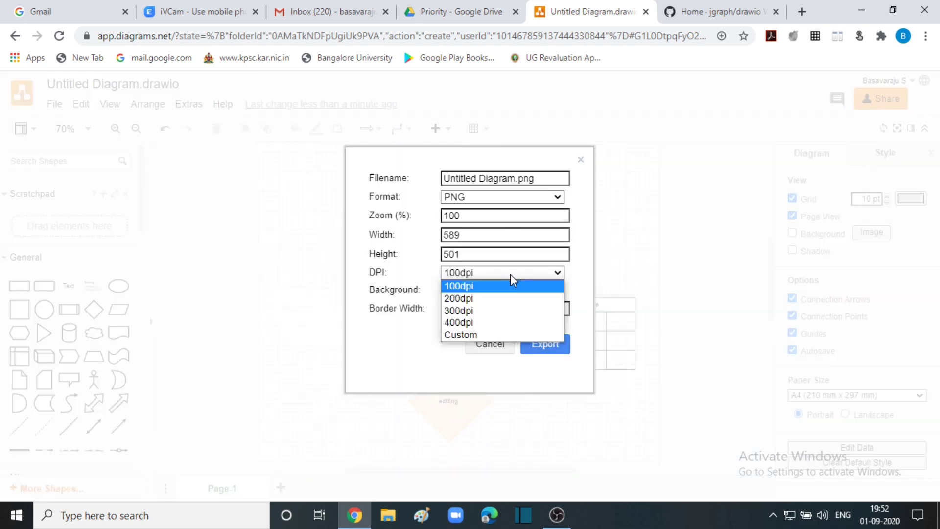
{"action": "left_click", "coordinate": [482, 319]}
{"action": "left_click", "coordinate": [492, 271]}
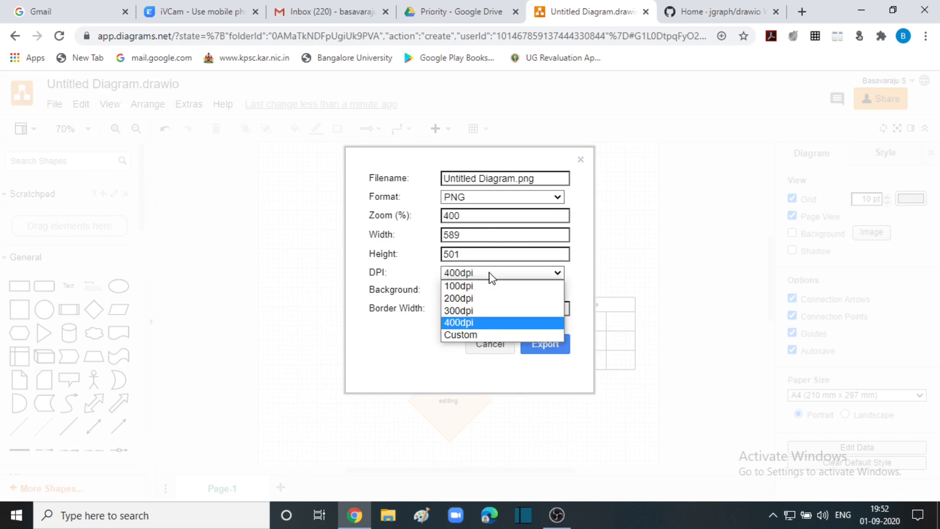
{"action": "left_click", "coordinate": [490, 274]}
{"action": "left_click", "coordinate": [492, 273]}
{"action": "left_click", "coordinate": [485, 334]}
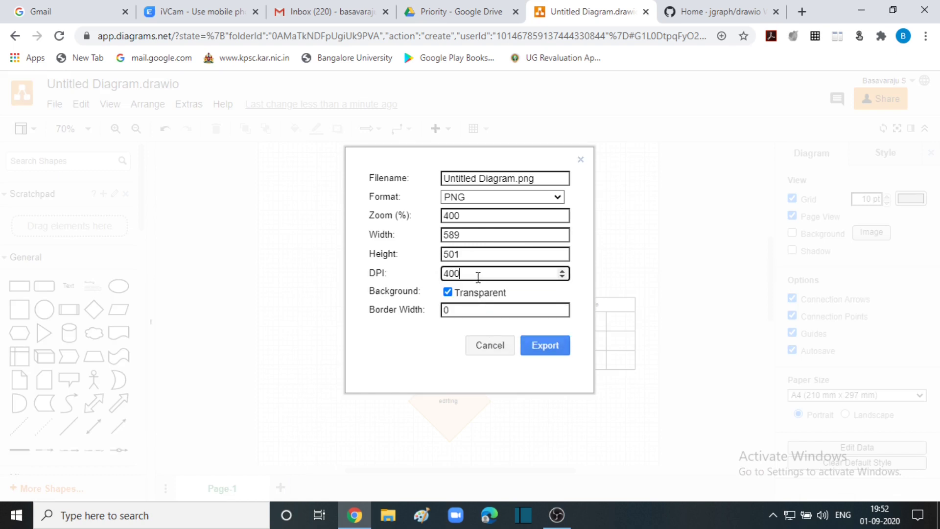
{"action": "left_click_drag", "start_coordinate": [479, 275], "coordinate": [444, 273]}
{"action": "type", "text": "800"}
Change the export format to JPEG and save the exported image to the device
{"action": "left_click", "coordinate": [475, 198]}
{"action": "left_click", "coordinate": [478, 217]}
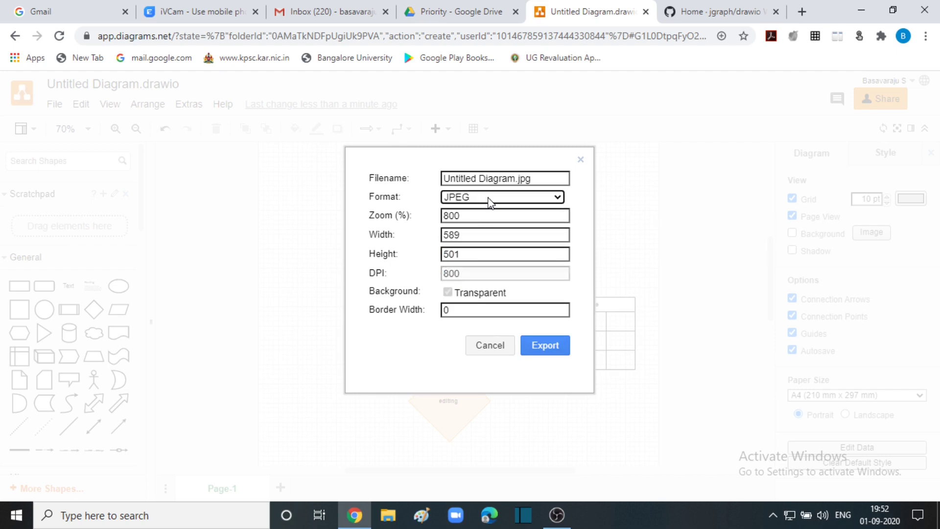
{"action": "left_click", "coordinate": [554, 350]}
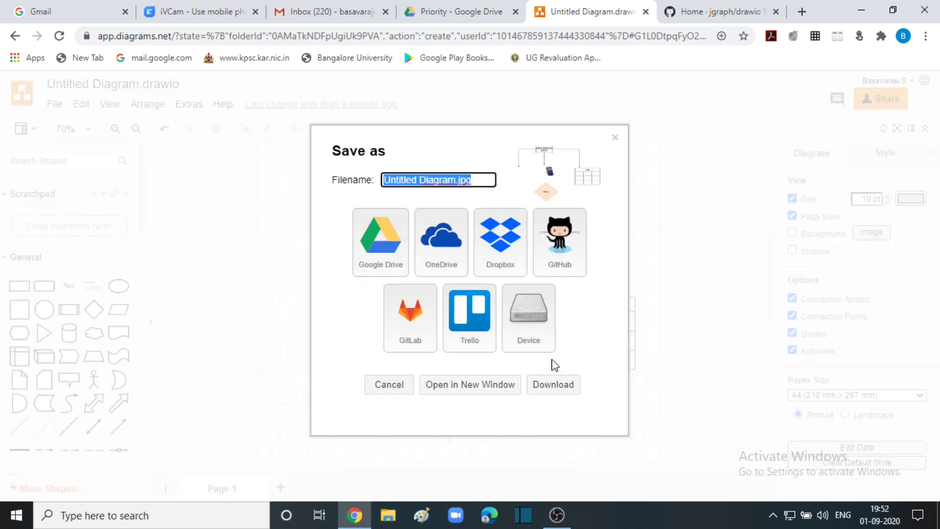
{"action": "left_click", "coordinate": [526, 323]}
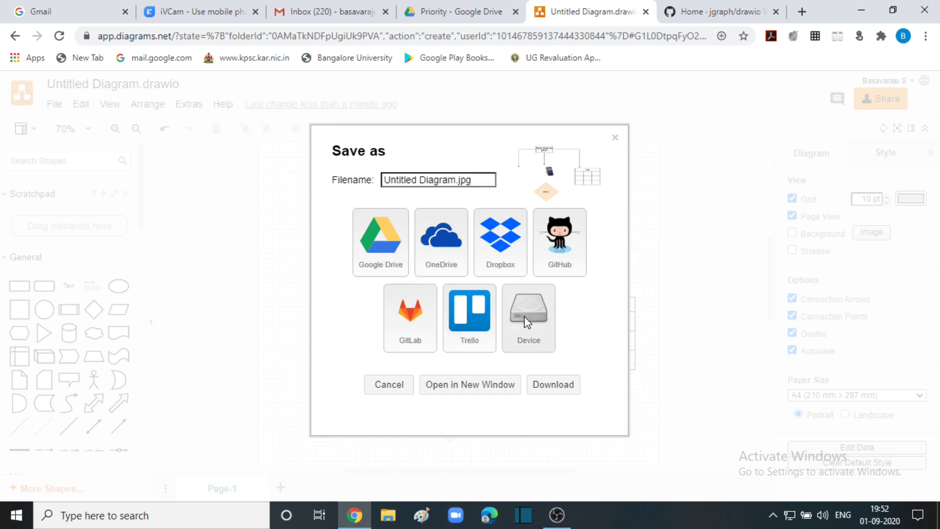
Open the downloaded JPG in the photo viewer and zoom in and out to check its sharpness
{"action": "left_click", "coordinate": [87, 496]}
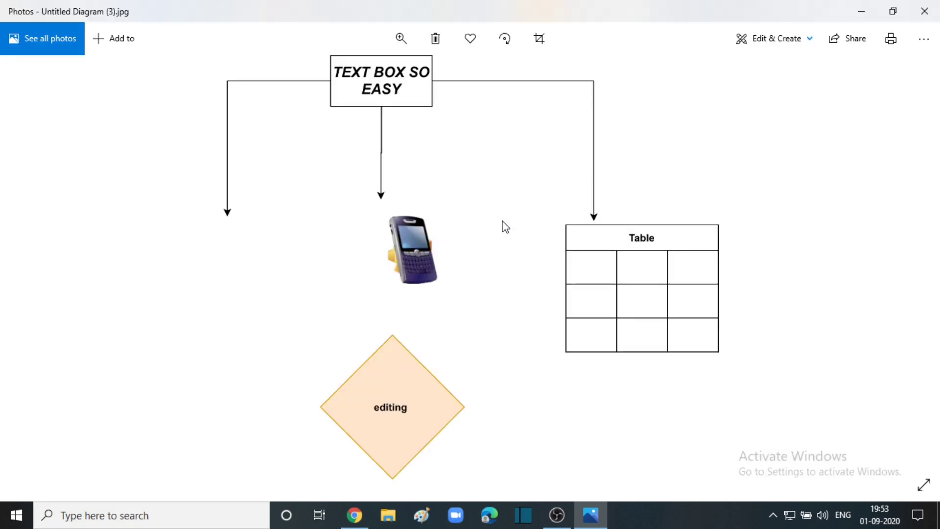
{"action": "scroll", "coordinate": [434, 233], "scroll_direction": "up", "scroll_amount": 1}
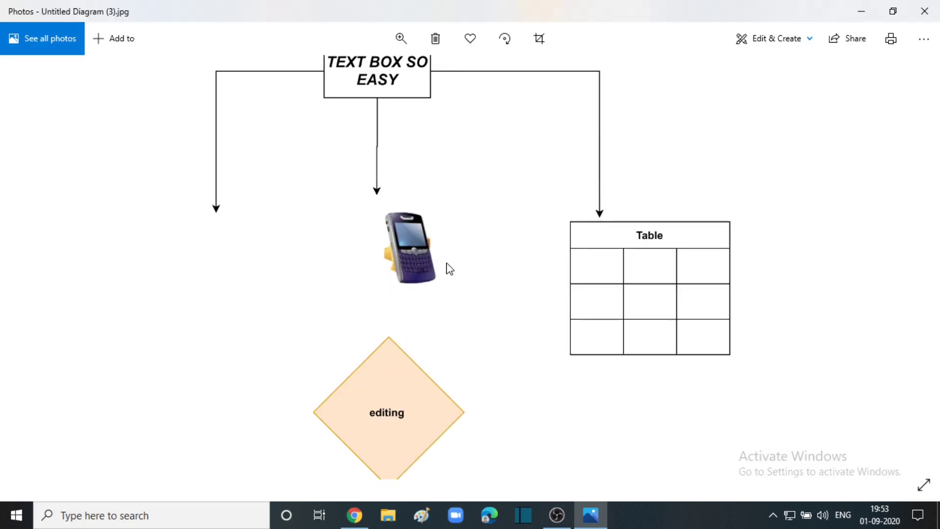
{"action": "scroll", "coordinate": [447, 269], "scroll_direction": "up", "scroll_amount": 2}
{"action": "scroll", "coordinate": [454, 276], "scroll_direction": "down", "scroll_amount": 2}
{"action": "scroll", "coordinate": [440, 206], "scroll_direction": "up", "scroll_amount": 1}
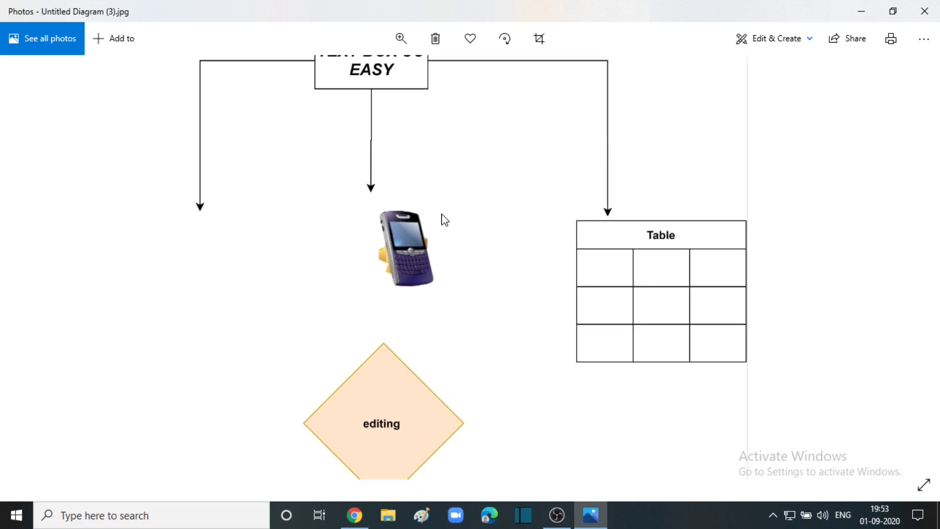
{"action": "scroll", "coordinate": [441, 230], "scroll_direction": "down", "scroll_amount": 1}
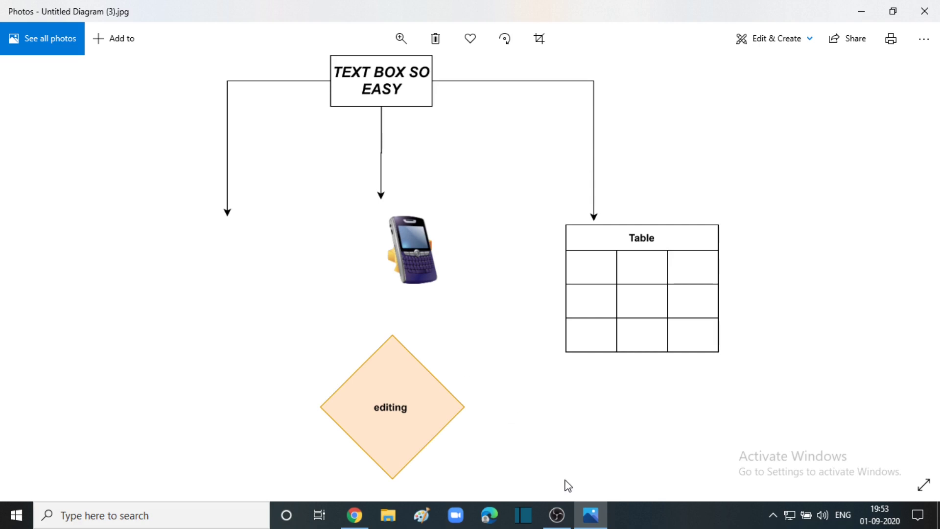
Switch back to the diagram in Chrome and look through the Clipart / Computer and Clipart / Finance shape libraries
{"action": "left_click", "coordinate": [354, 515]}
{"action": "scroll", "coordinate": [319, 331], "scroll_direction": "down", "scroll_amount": 2}
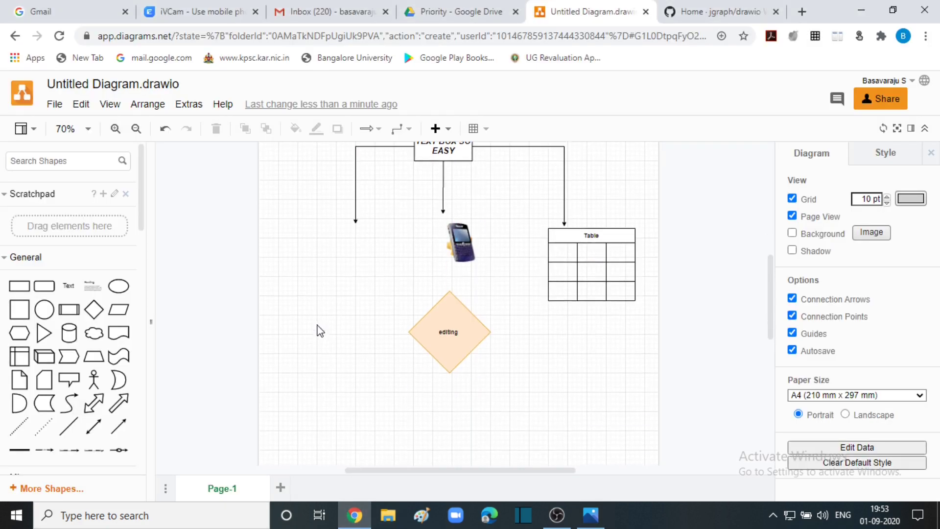
{"action": "scroll", "coordinate": [342, 342], "scroll_direction": "down", "scroll_amount": 2}
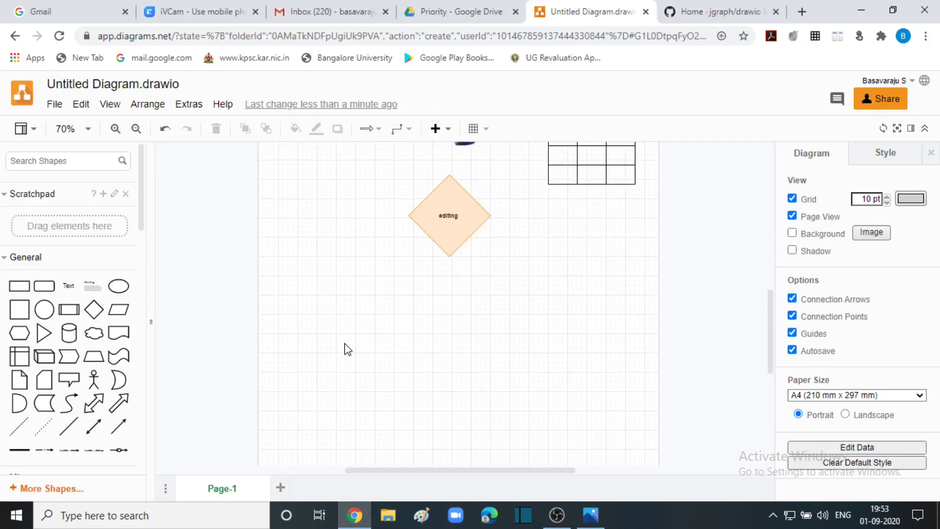
{"action": "scroll", "coordinate": [346, 350], "scroll_direction": "up", "scroll_amount": 5}
{"action": "left_click", "coordinate": [12, 256]}
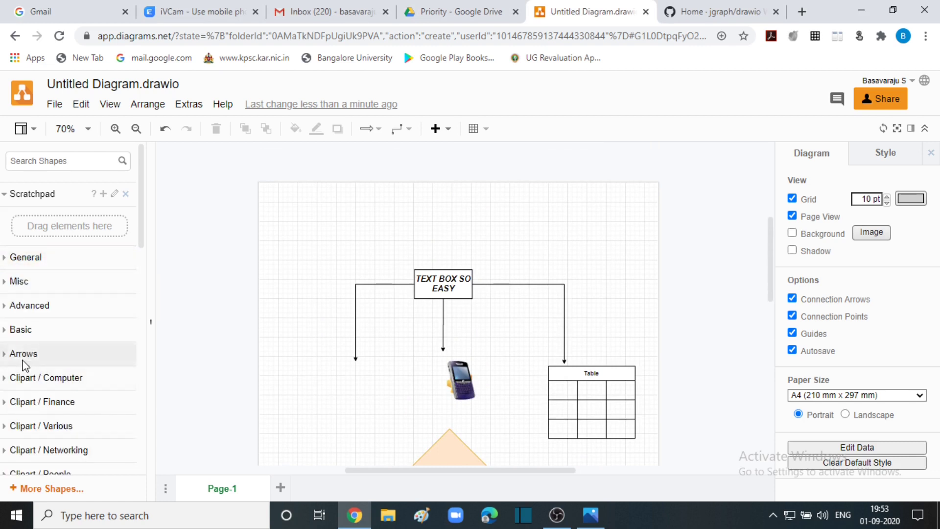
{"action": "left_click", "coordinate": [43, 378]}
{"action": "scroll", "coordinate": [25, 387], "scroll_direction": "down", "scroll_amount": 3}
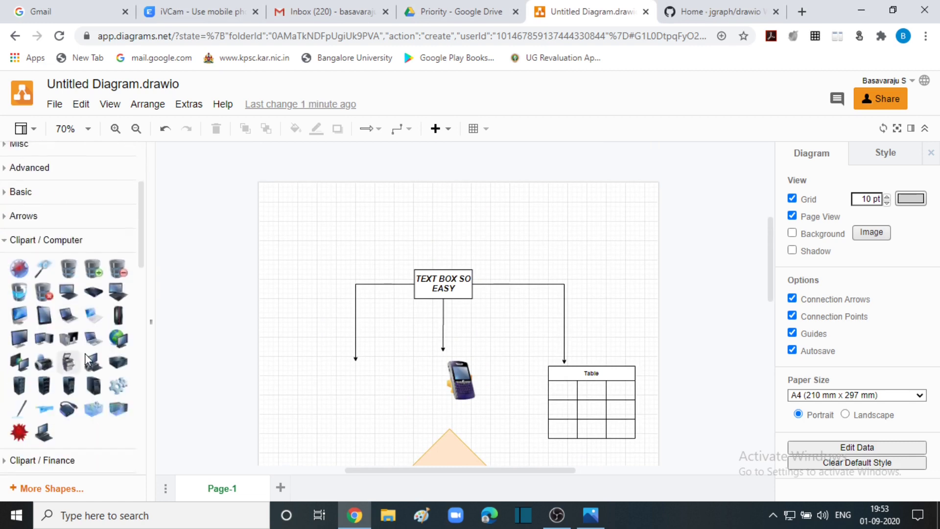
{"action": "left_click", "coordinate": [3, 241]}
{"action": "left_click", "coordinate": [37, 264]}
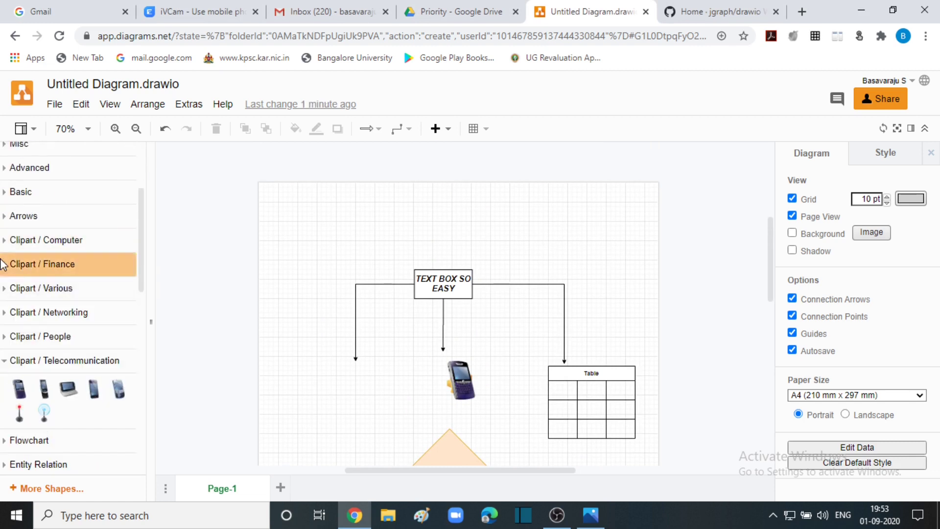
{"action": "left_click", "coordinate": [16, 264]}
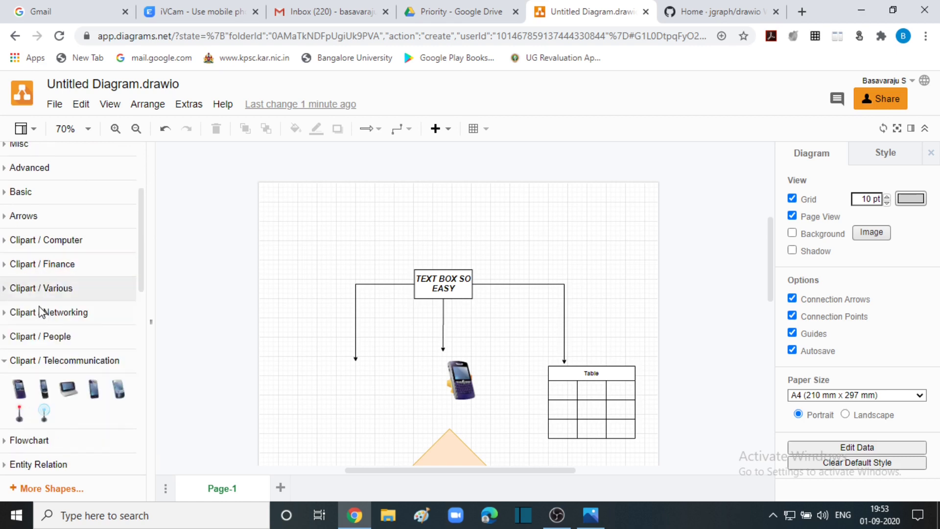
Look through the Clipart / Networking and Clipart / People shape libraries, collapsing each one again
{"action": "left_click", "coordinate": [12, 314]}
{"action": "left_click", "coordinate": [11, 315]}
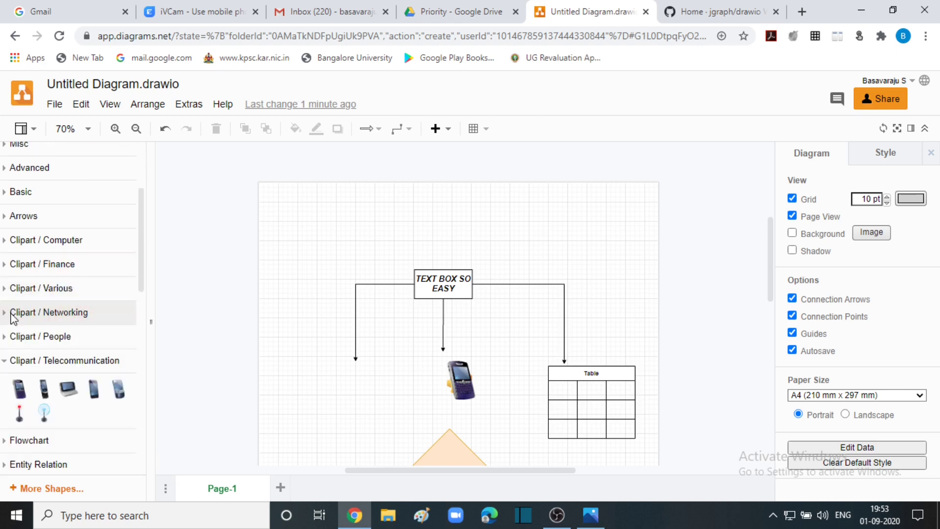
{"action": "left_click", "coordinate": [12, 342]}
{"action": "left_click", "coordinate": [12, 343]}
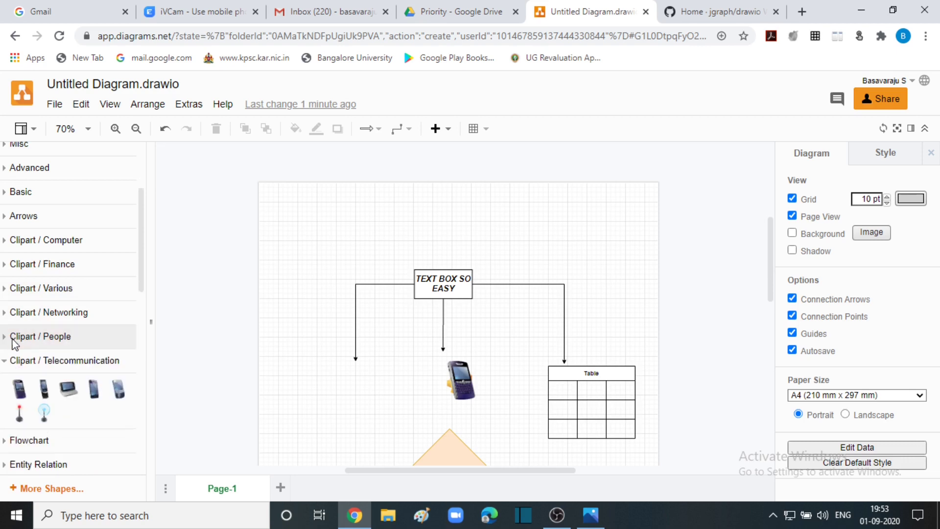
{"action": "left_click", "coordinate": [9, 340]}
{"action": "scroll", "coordinate": [49, 353], "scroll_direction": "down", "scroll_amount": 4}
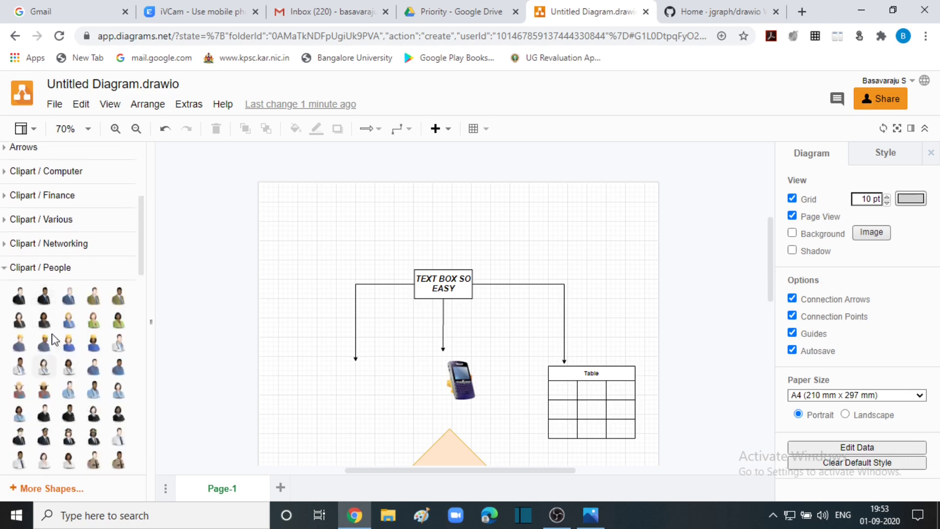
{"action": "scroll", "coordinate": [68, 370], "scroll_direction": "up", "scroll_amount": 3}
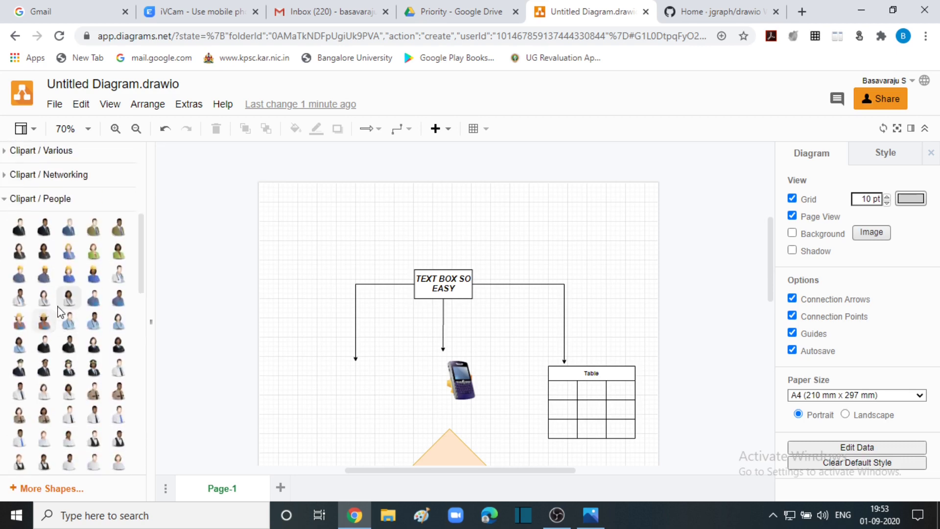
{"action": "left_click", "coordinate": [10, 198]}
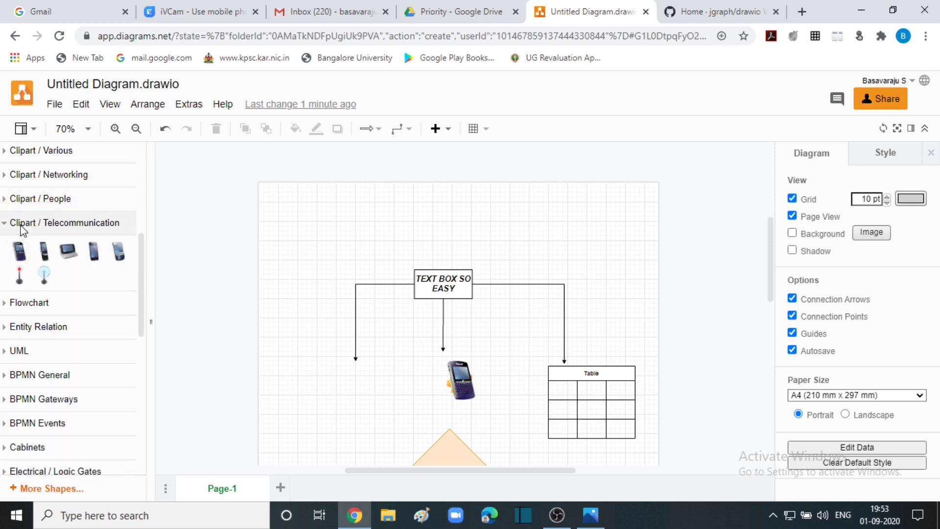
Collapse the Clipart / Telecommunication library and view the Flowchart shapes briefly
{"action": "left_click", "coordinate": [6, 224]}
{"action": "left_click", "coordinate": [7, 224]}
{"action": "left_click", "coordinate": [7, 227]}
{"action": "left_click", "coordinate": [5, 248]}
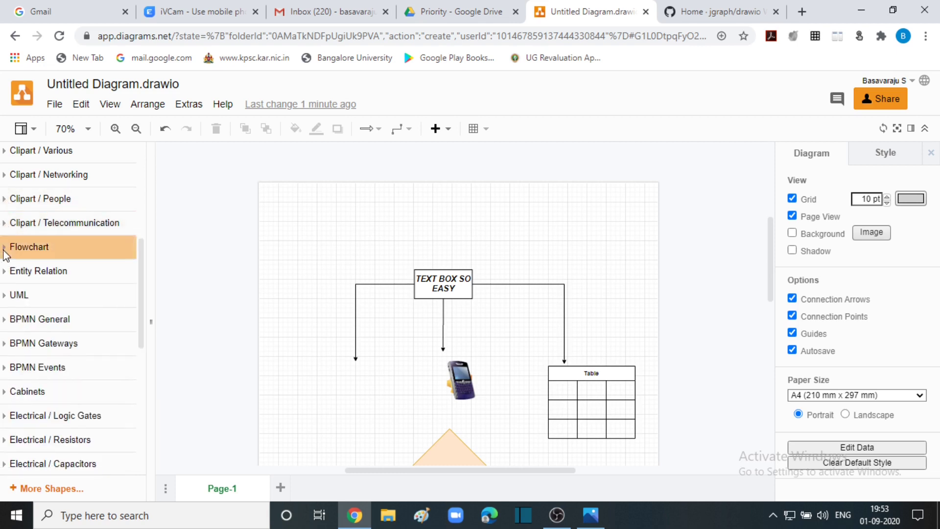
{"action": "left_click", "coordinate": [7, 248]}
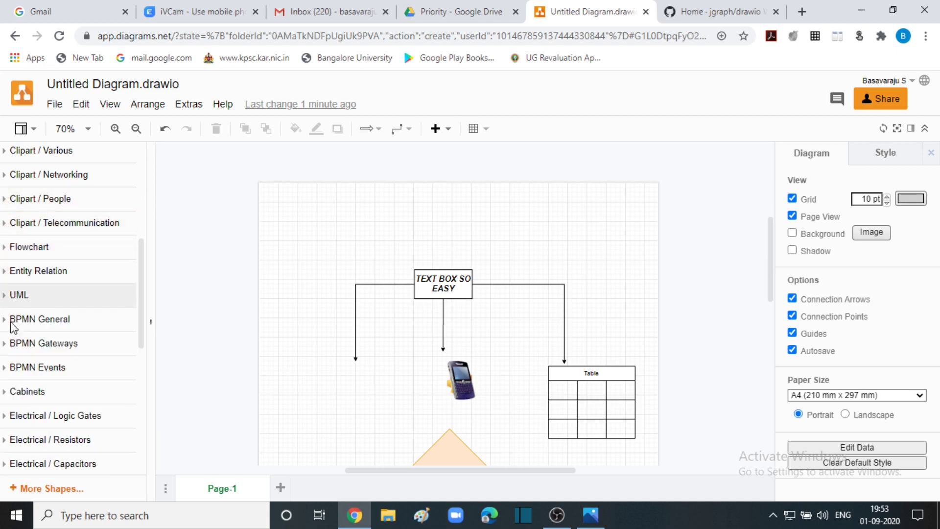
Insert an AND gate from the Electrical / Logic Gates library just above the text box, slightly to its left
{"action": "scroll", "coordinate": [21, 337], "scroll_direction": "down", "scroll_amount": 3}
{"action": "left_click", "coordinate": [13, 281]}
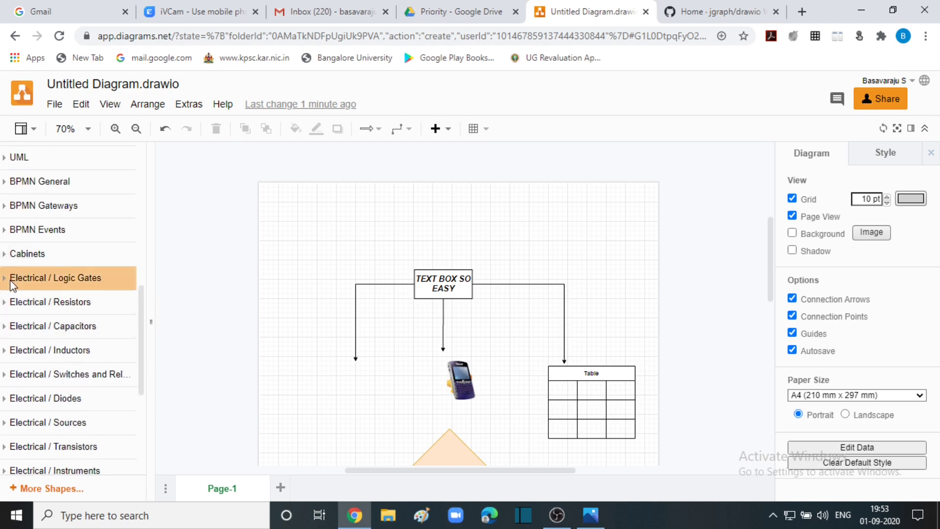
{"action": "left_click_drag", "start_coordinate": [21, 304], "coordinate": [384, 240]}
{"action": "left_click", "coordinate": [8, 276]}
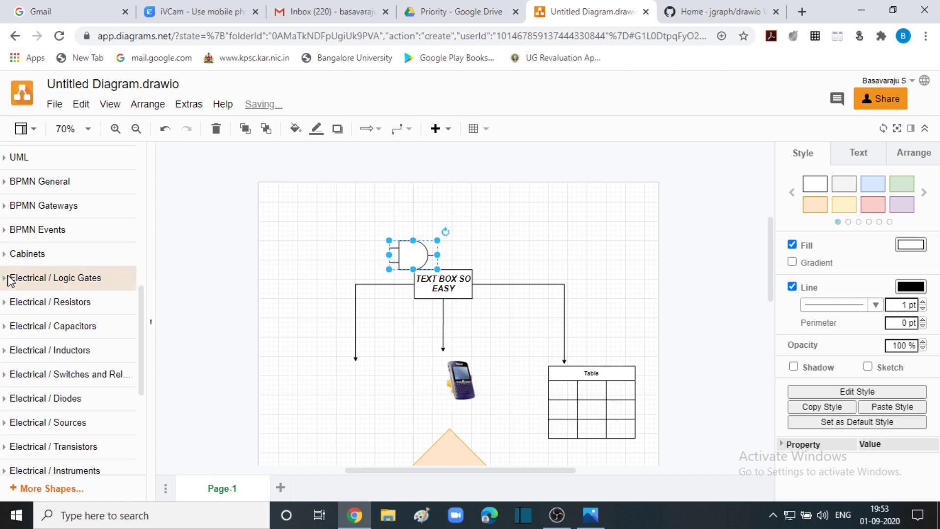
Insert a zigzag resistor from the Electrical / Resistors library to the right of the AND gate
{"action": "scroll", "coordinate": [9, 270], "scroll_direction": "down", "scroll_amount": 2}
{"action": "left_click", "coordinate": [8, 266]}
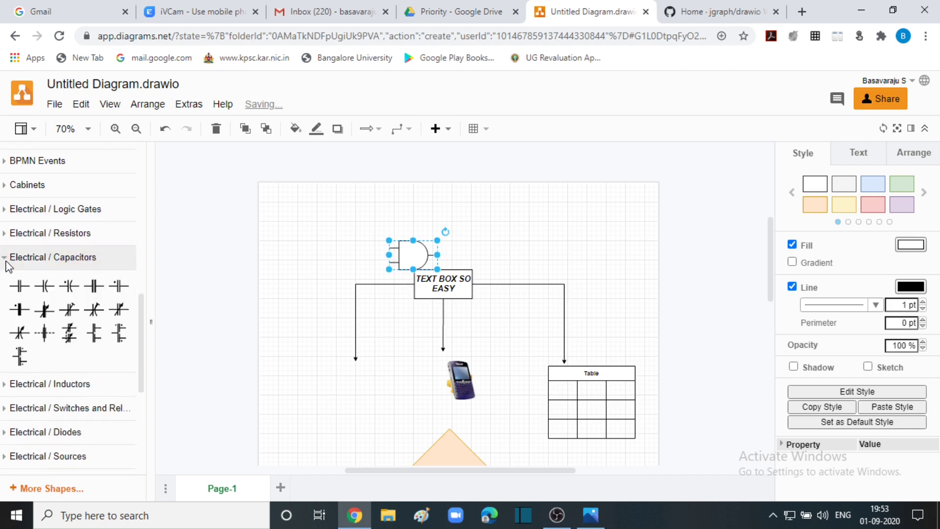
{"action": "left_click", "coordinate": [19, 233]}
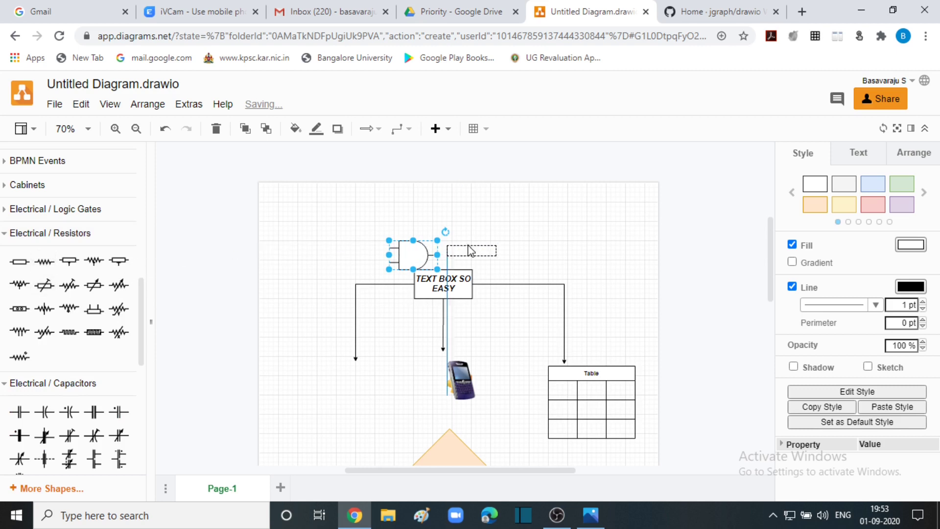
{"action": "left_click_drag", "start_coordinate": [469, 250], "coordinate": [523, 251]}
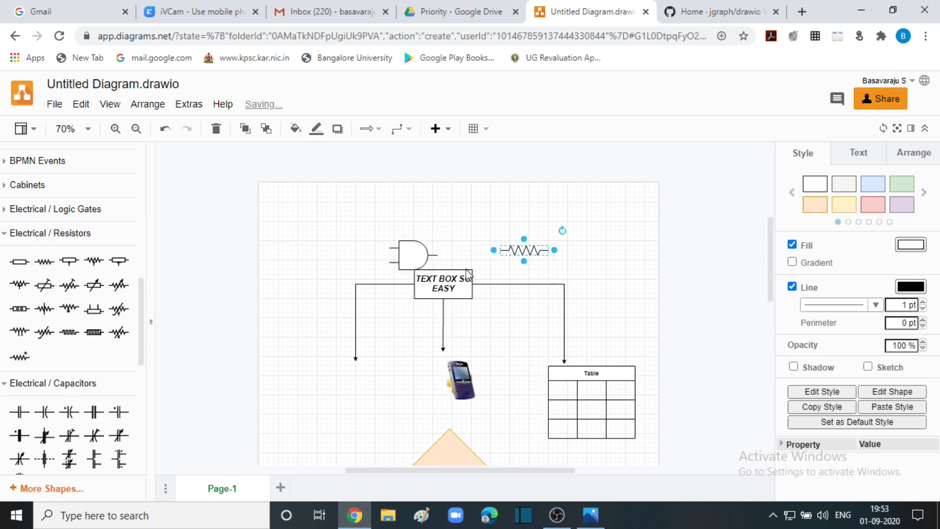
{"action": "left_click", "coordinate": [12, 240]}
Look through the remaining Electrical shape libraries, including Diodes and Instruments, down to Fluid Power (ISO 1219)
{"action": "scroll", "coordinate": [32, 326], "scroll_direction": "down", "scroll_amount": 5}
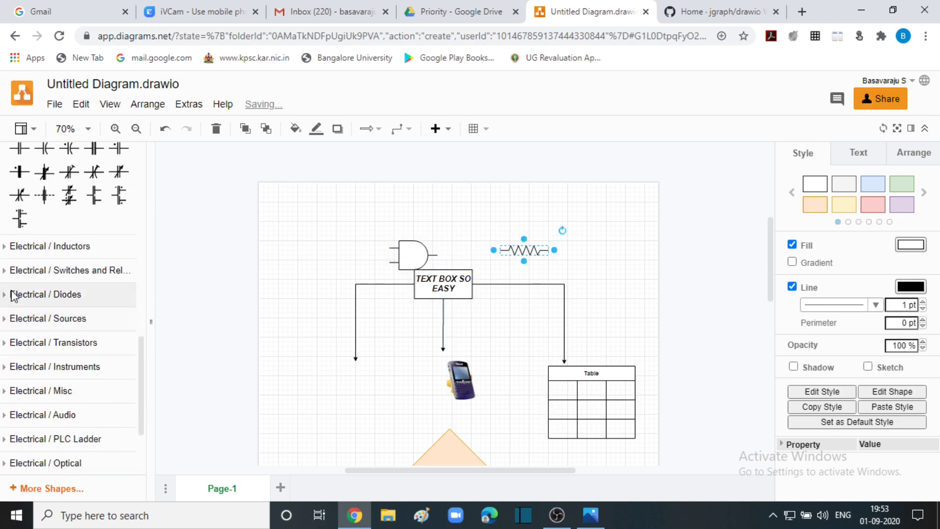
{"action": "left_click", "coordinate": [11, 297]}
{"action": "left_click", "coordinate": [12, 298]}
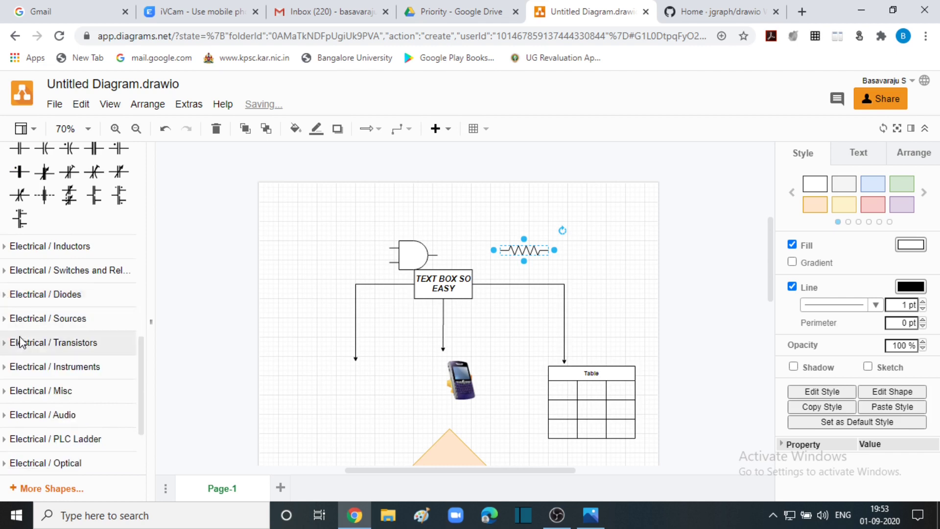
{"action": "scroll", "coordinate": [43, 305], "scroll_direction": "down", "scroll_amount": 3}
{"action": "left_click", "coordinate": [7, 246]}
{"action": "left_click", "coordinate": [8, 245]}
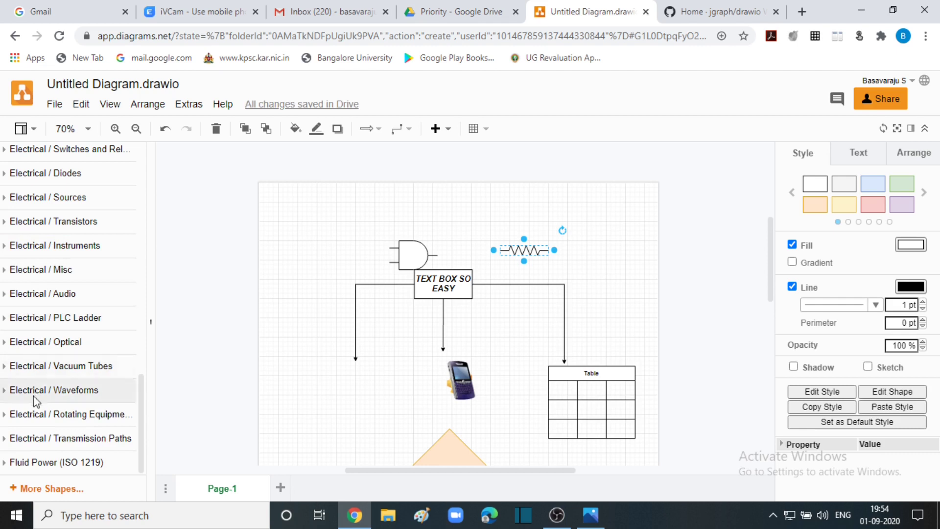
{"action": "scroll", "coordinate": [37, 359], "scroll_direction": "up", "scroll_amount": 1}
{"action": "scroll", "coordinate": [37, 359], "scroll_direction": "down", "scroll_amount": 1}
{"action": "left_click", "coordinate": [44, 465]}
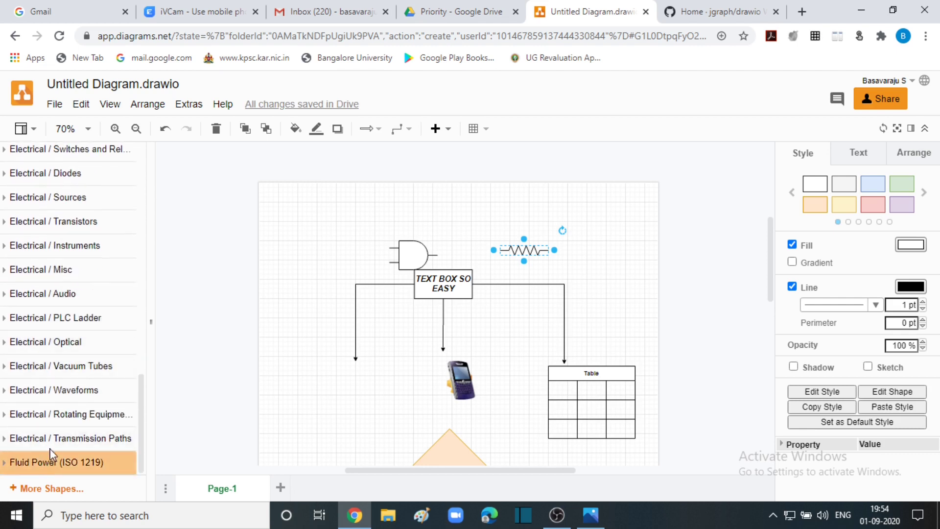